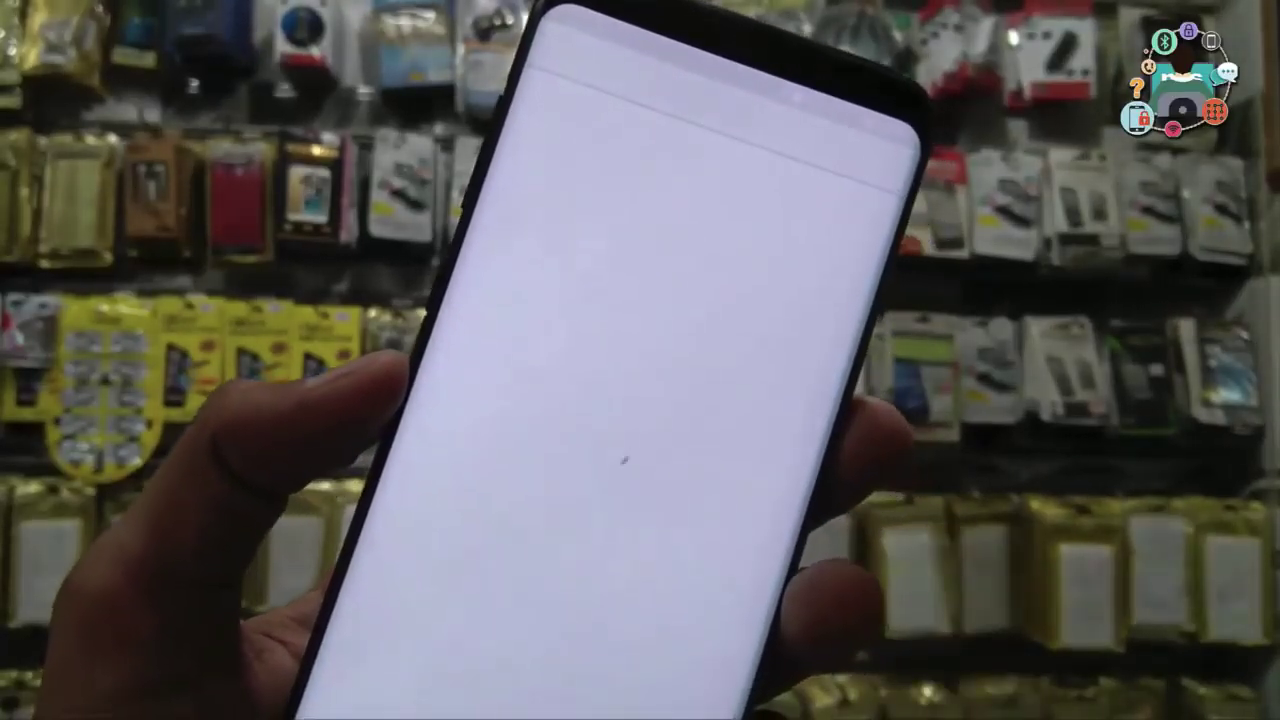
click(515, 350)
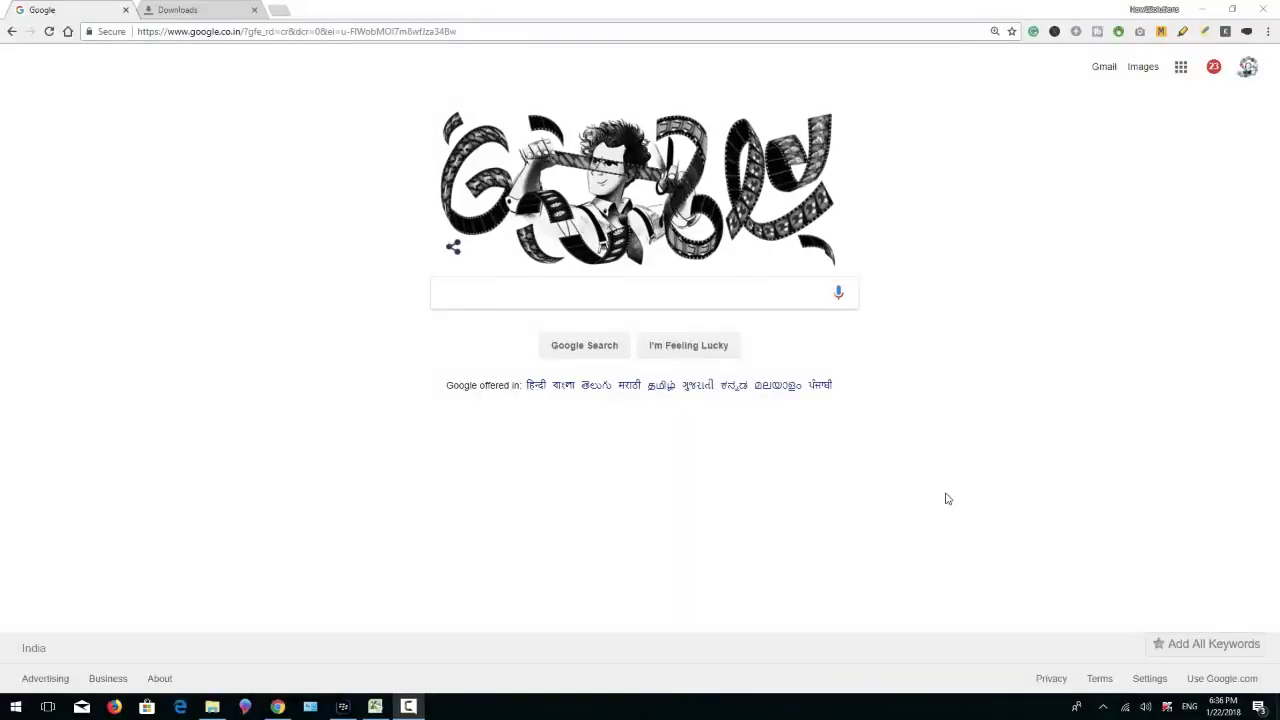
Step: Search Google for "samsung firmware pangu" and open Pangu.in's "Where to download Samsung Firmware" page
click(566, 290)
text(sam)
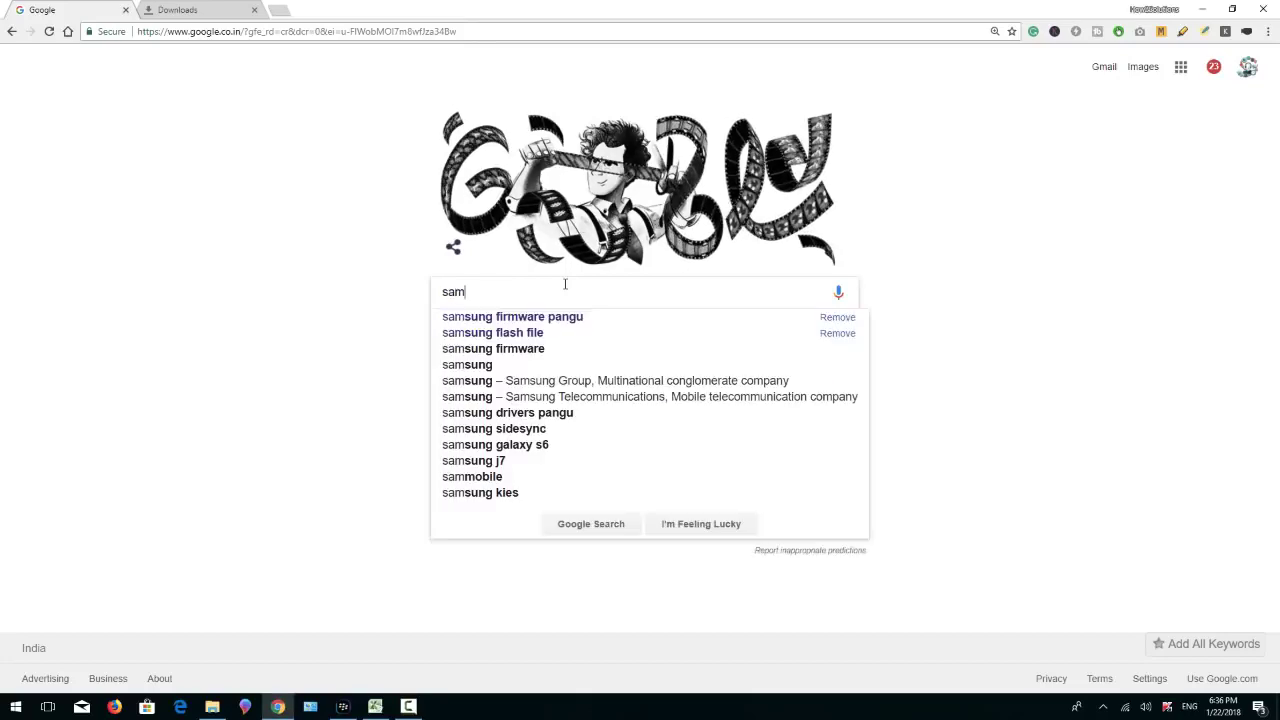
text(sung firm)
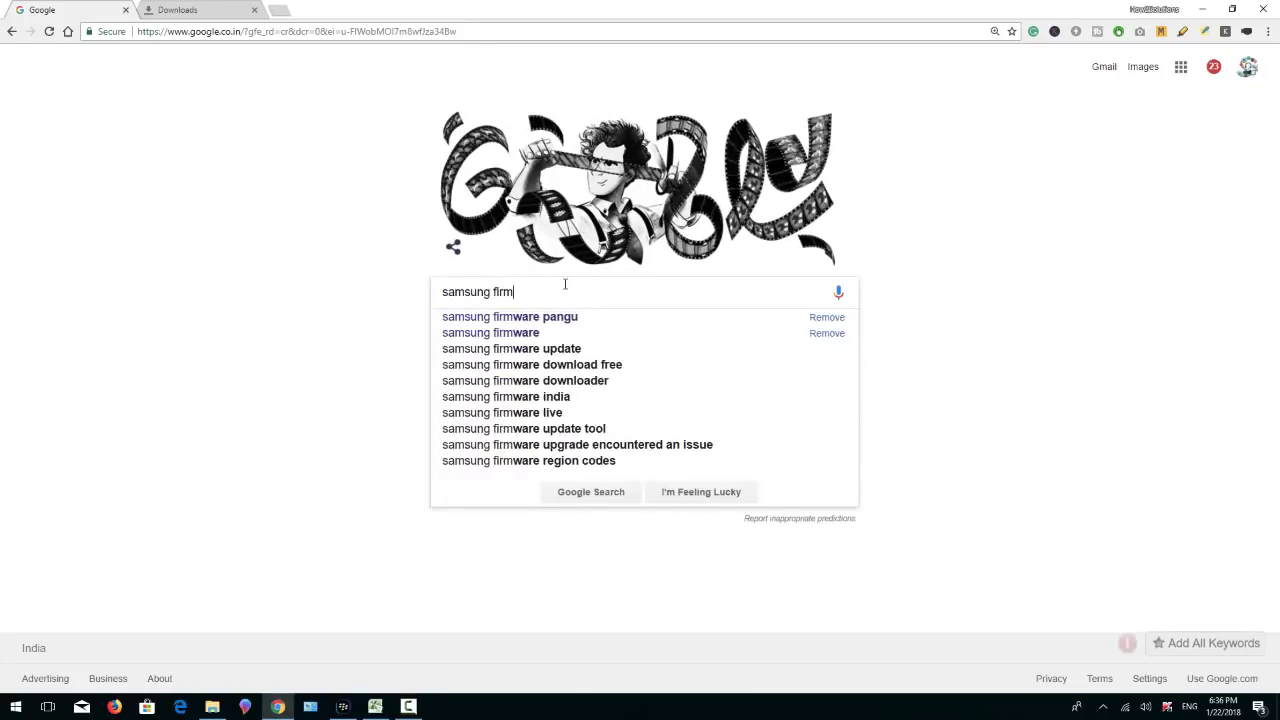
text(ware pangu)
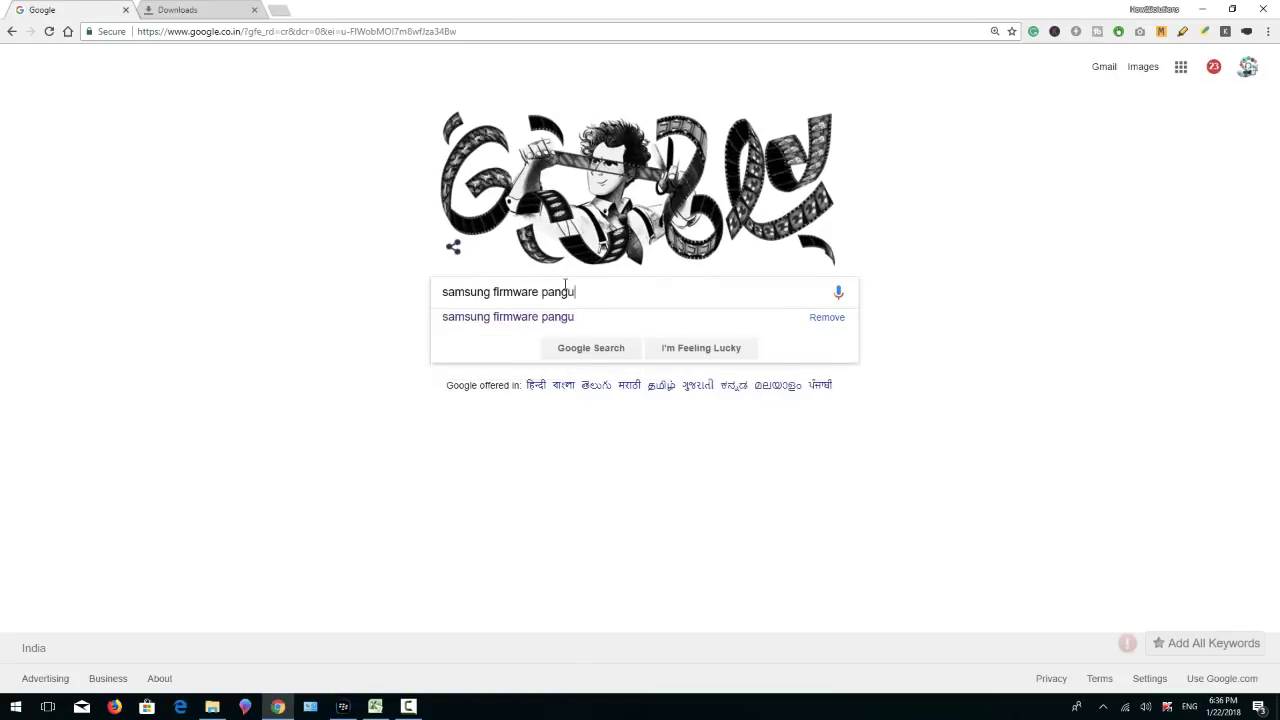
key(Return)
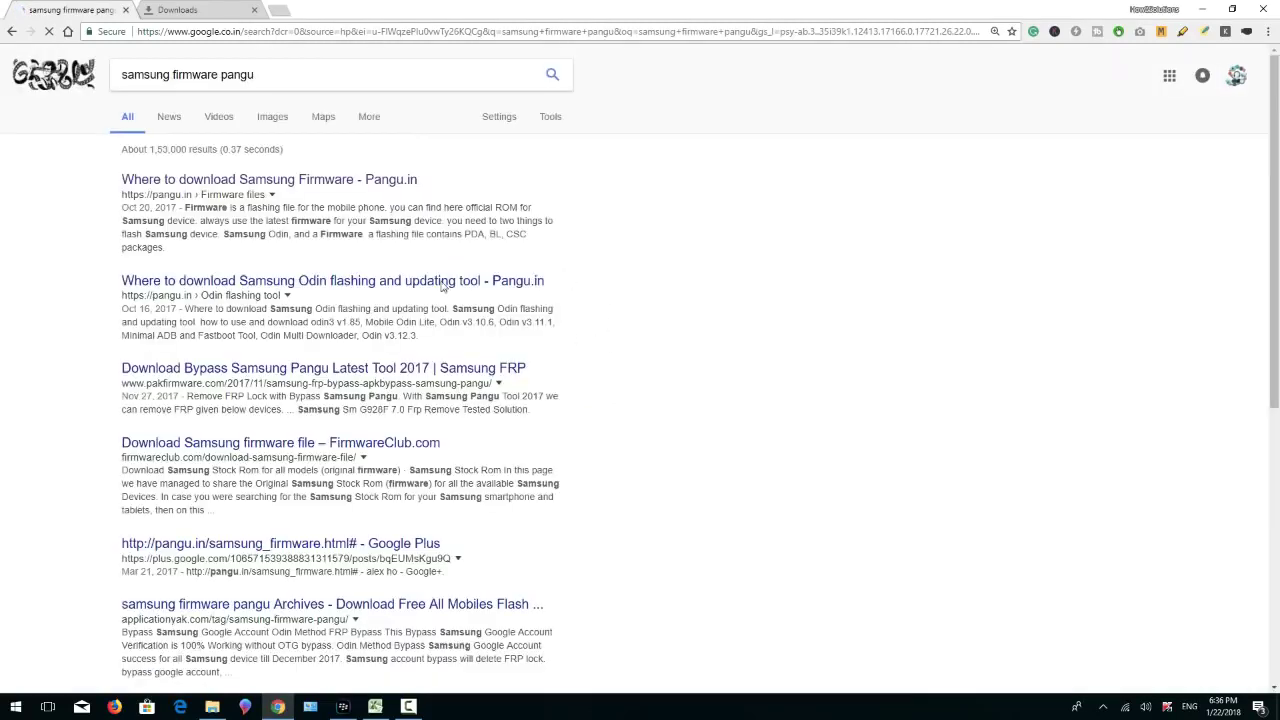
drag(183, 197, 283, 197)
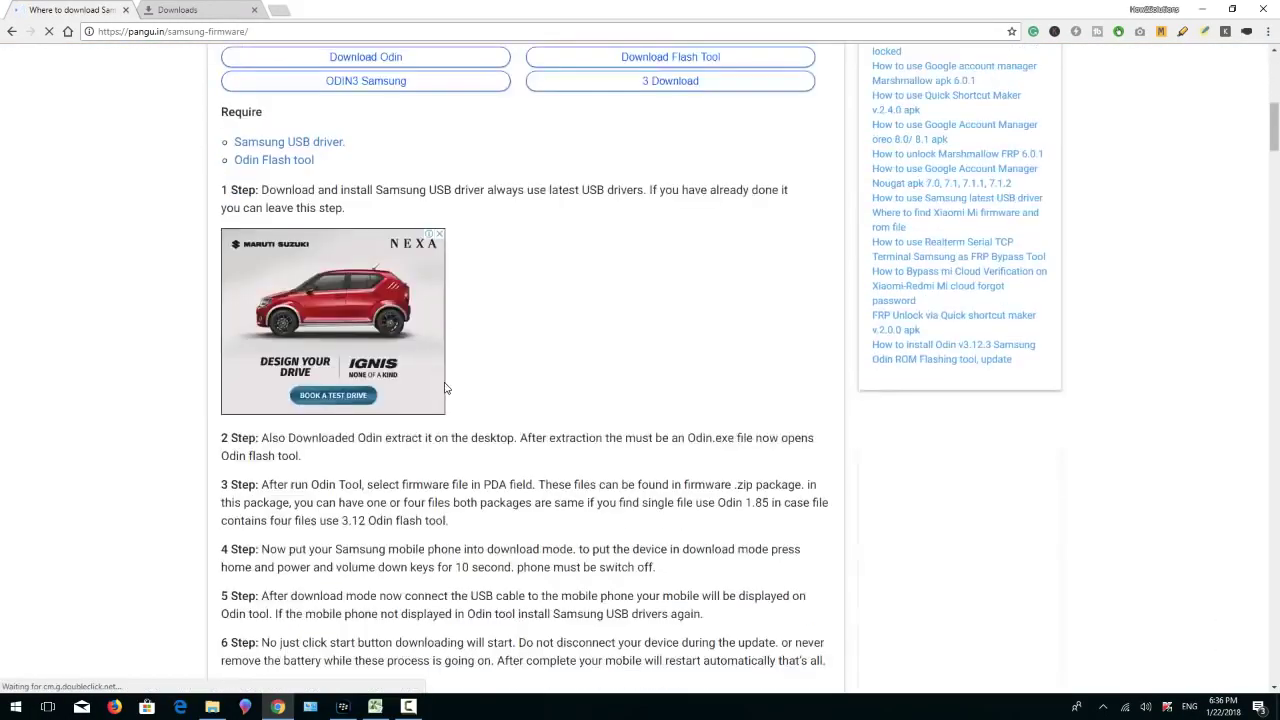
Step: Find the model "g610" in the firmware page's list of download links
scroll(446, 388, down, 10)
drag(271, 280, 437, 296)
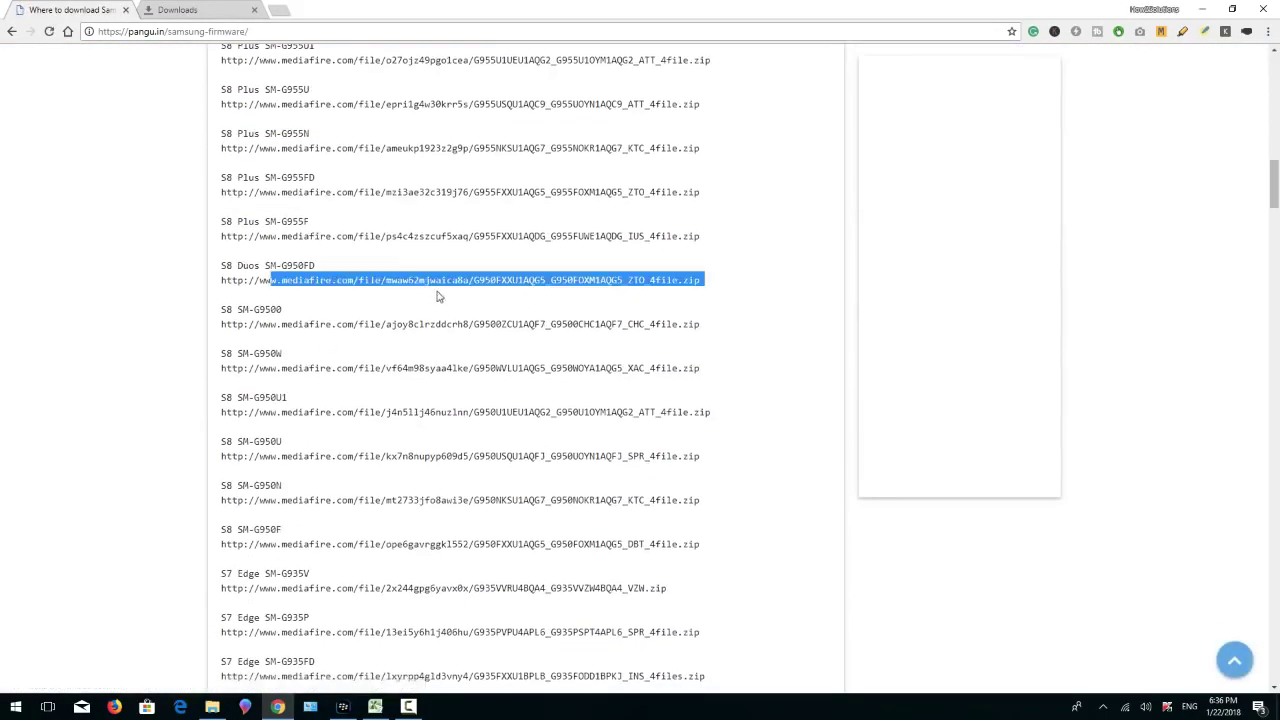
click(450, 358)
key(ctrl+f)
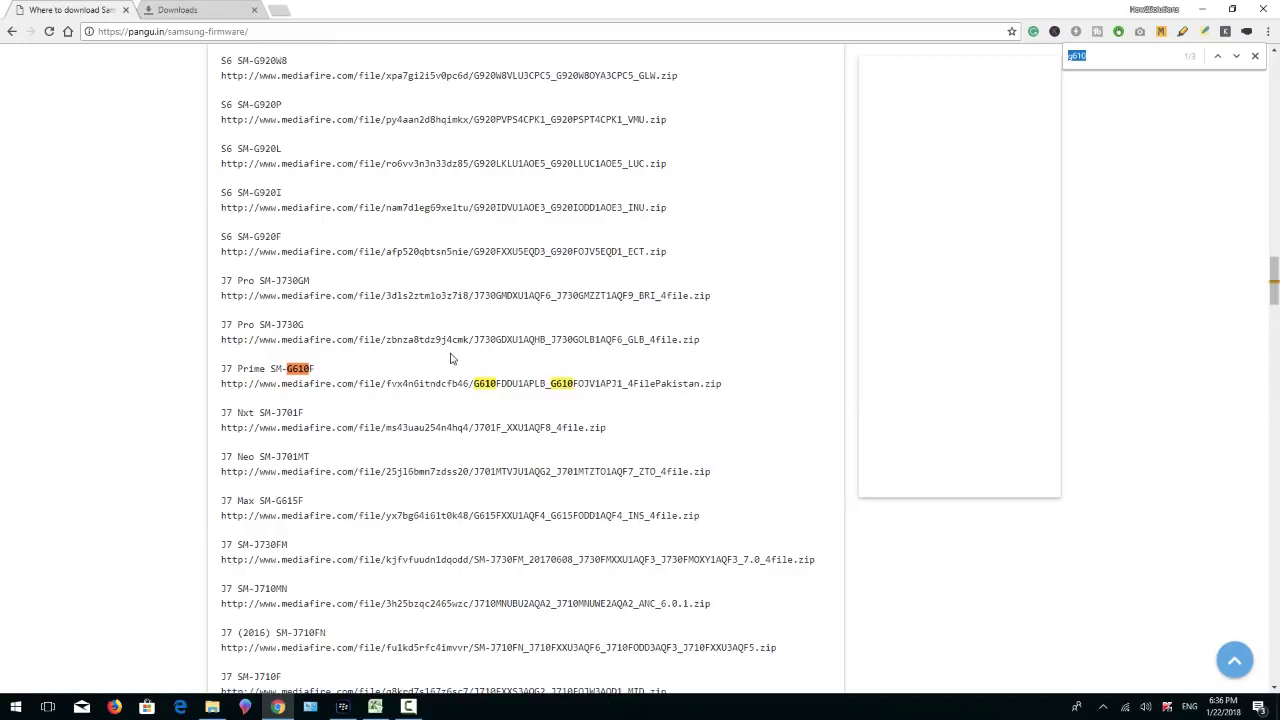
text(g61)
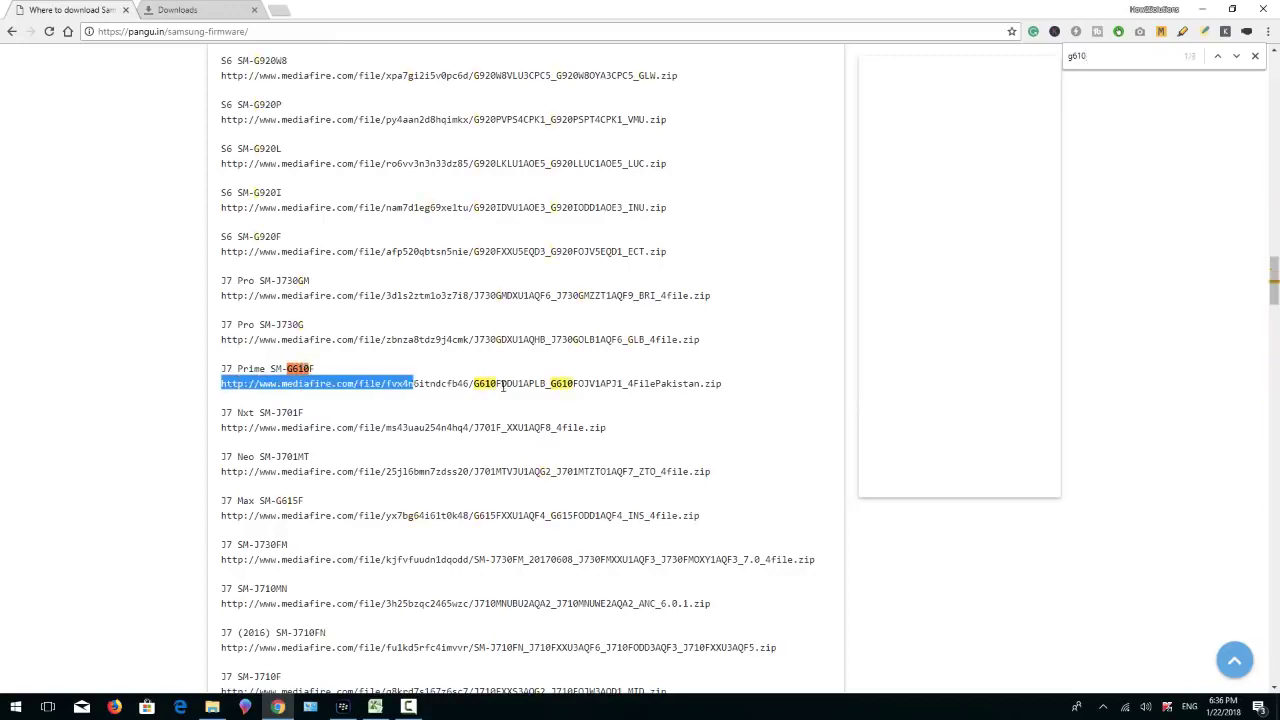
Step: Copy the MediaFire link listed under J7 Prime SM-G610F and open it in a new browser tab
drag(503, 386, 704, 388)
right_click(724, 384)
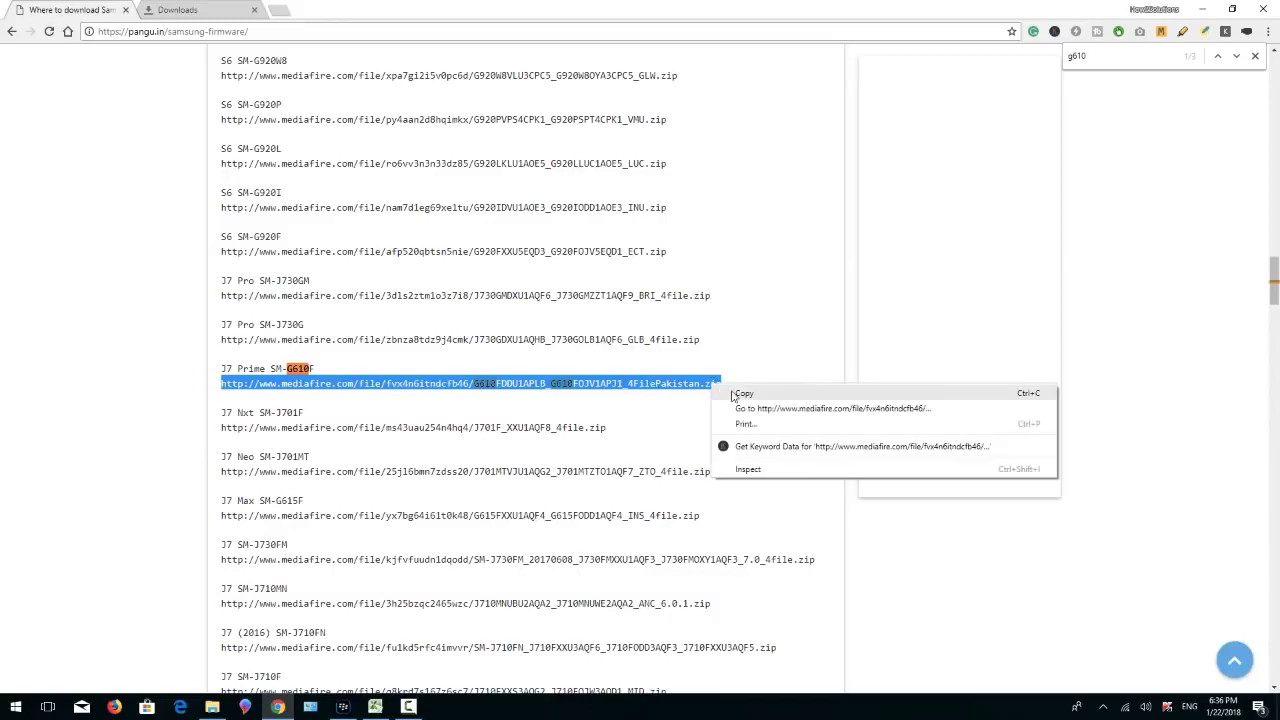
click(737, 395)
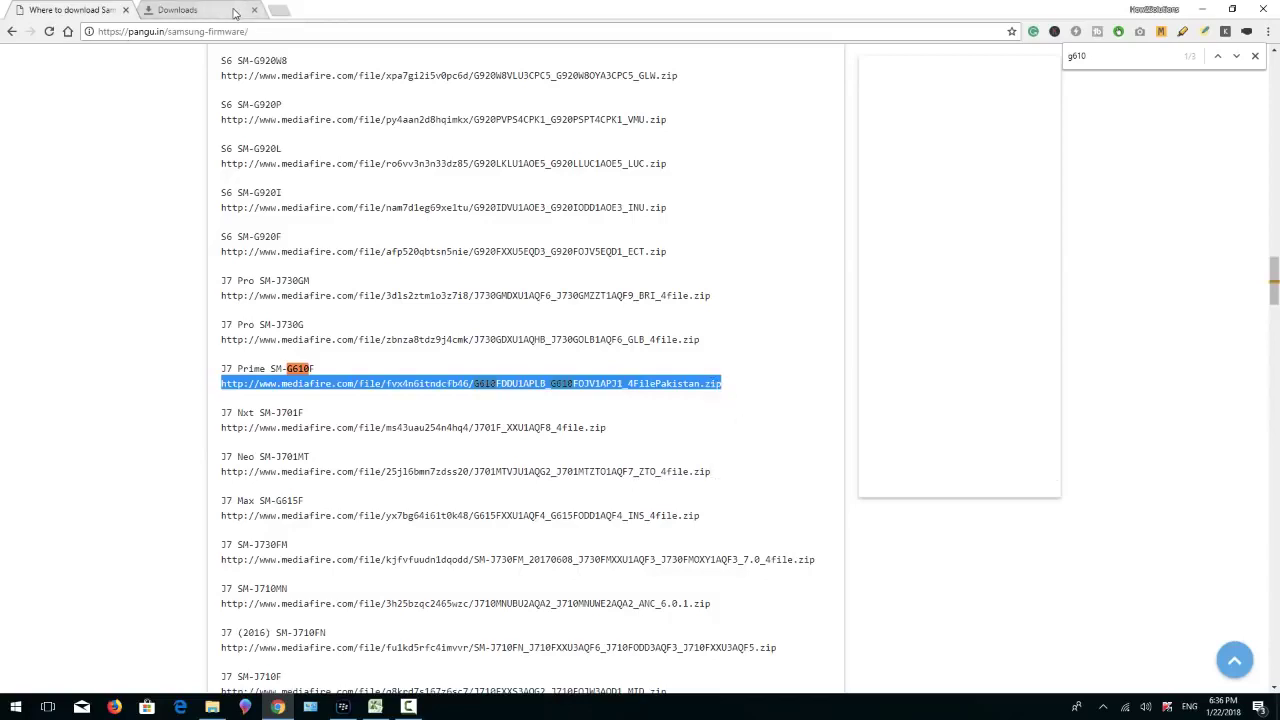
click(281, 15)
key(ctrl+v)
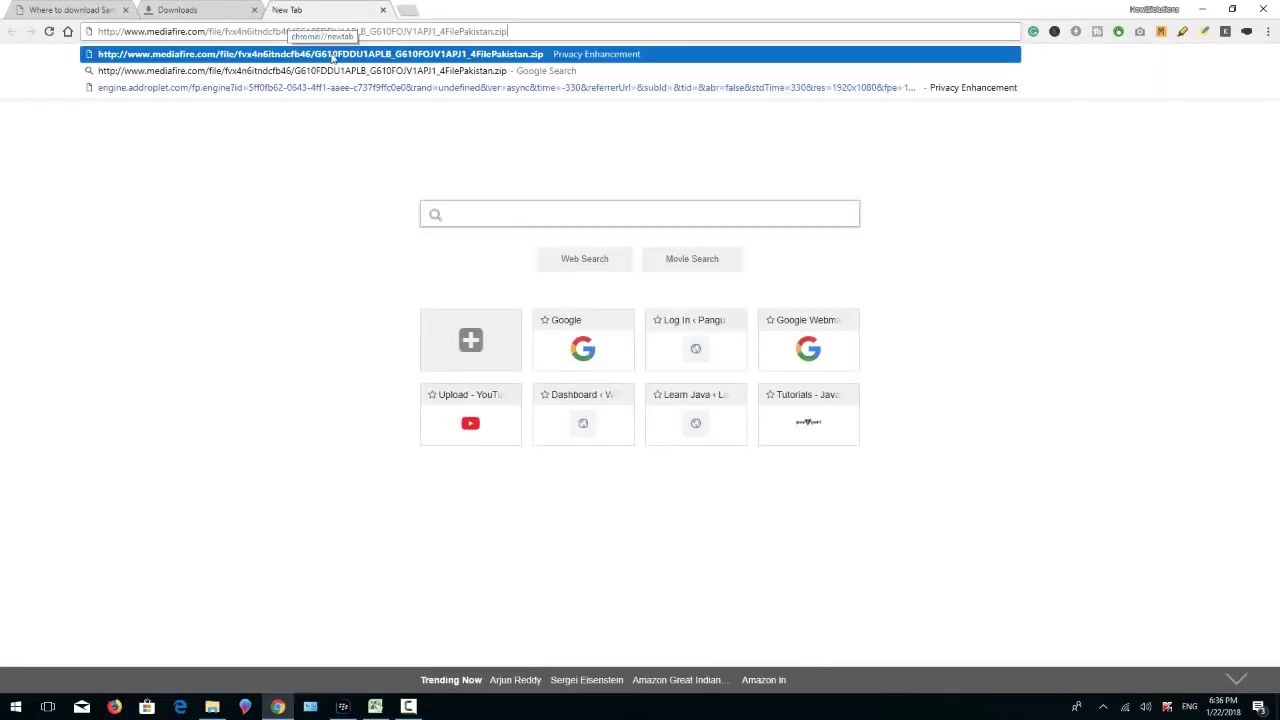
click(330, 58)
Step: Start downloading the G610FDDU1APLB firmware archive from MediaFire, then close its page and return to the firmware list
drag(195, 9, 325, 9)
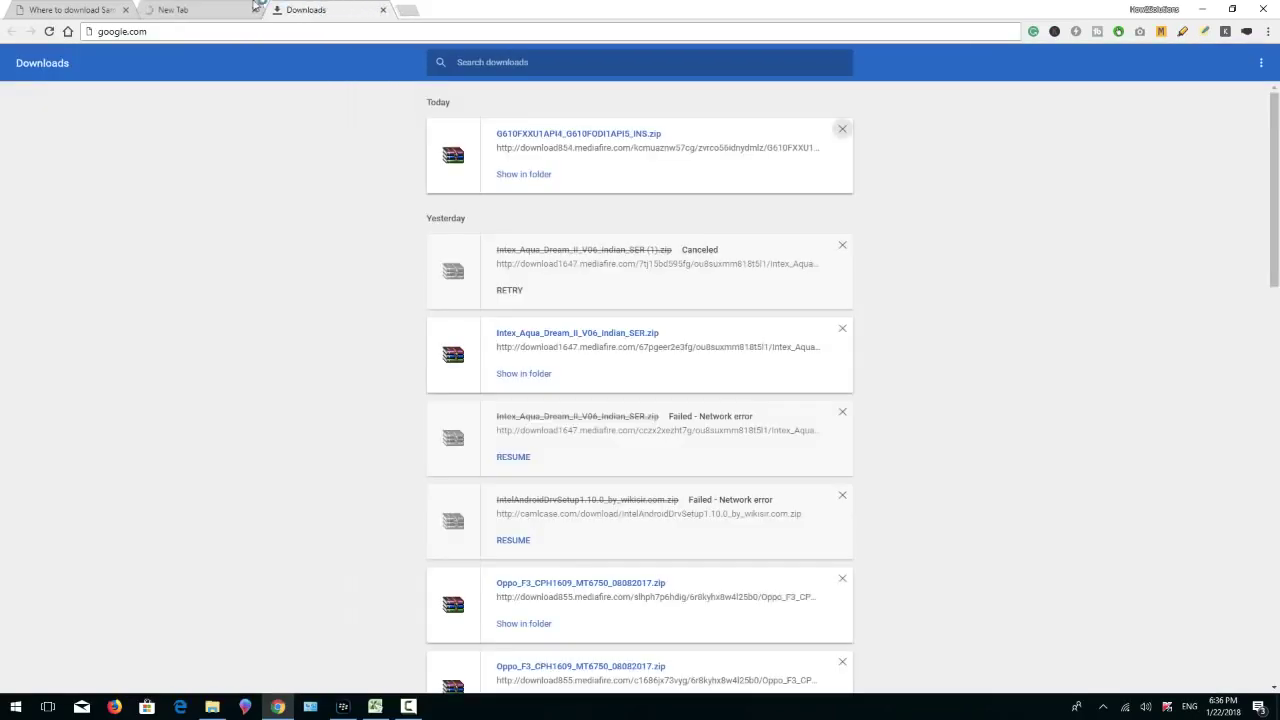
click(200, 9)
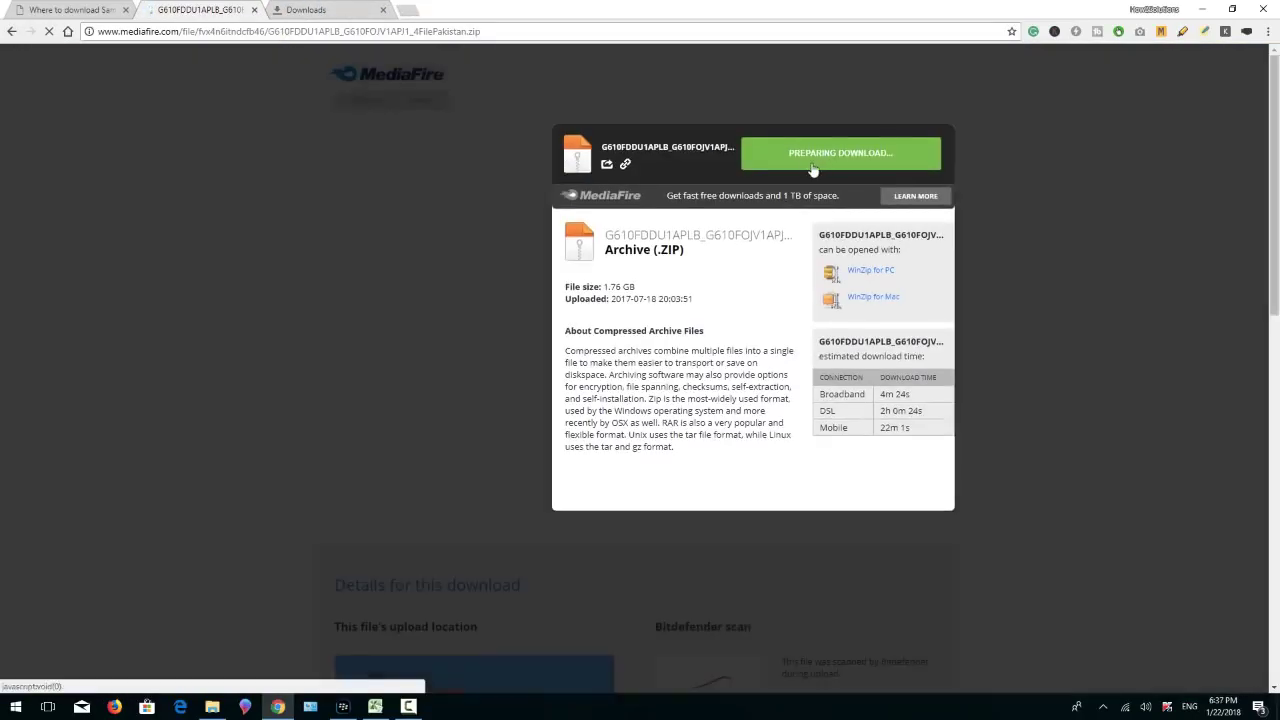
click(792, 158)
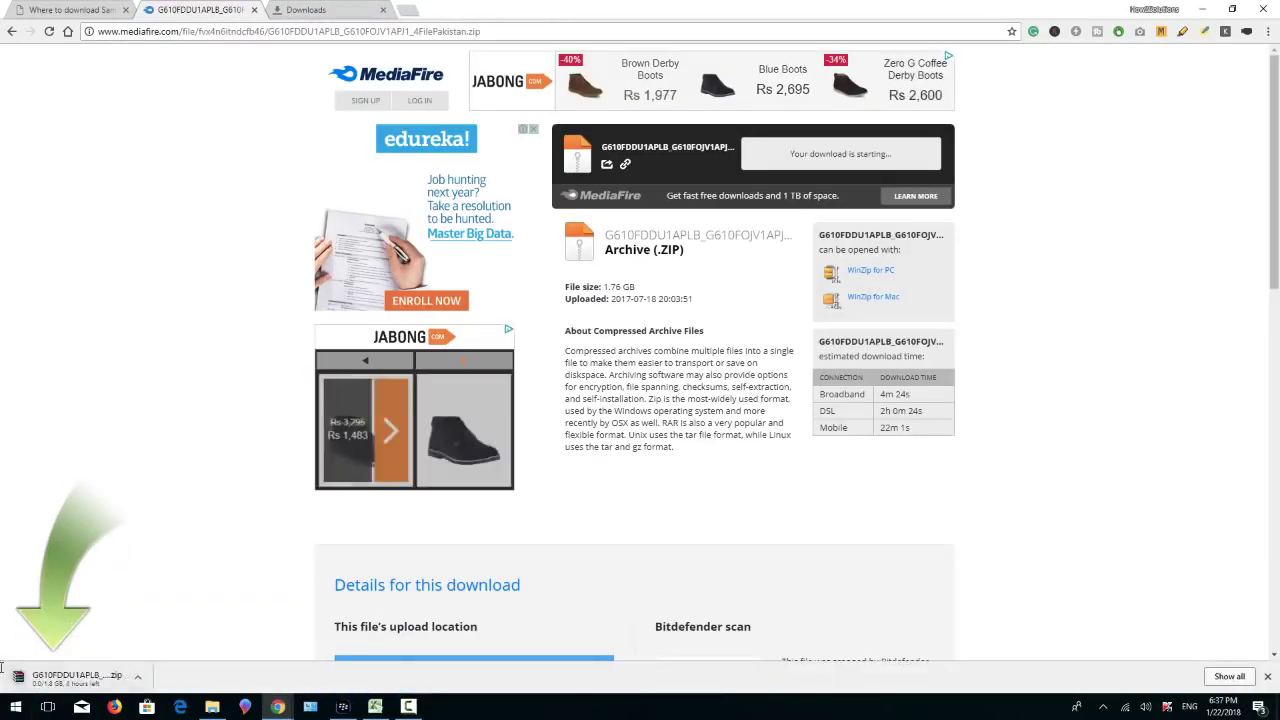
click(255, 11)
click(70, 9)
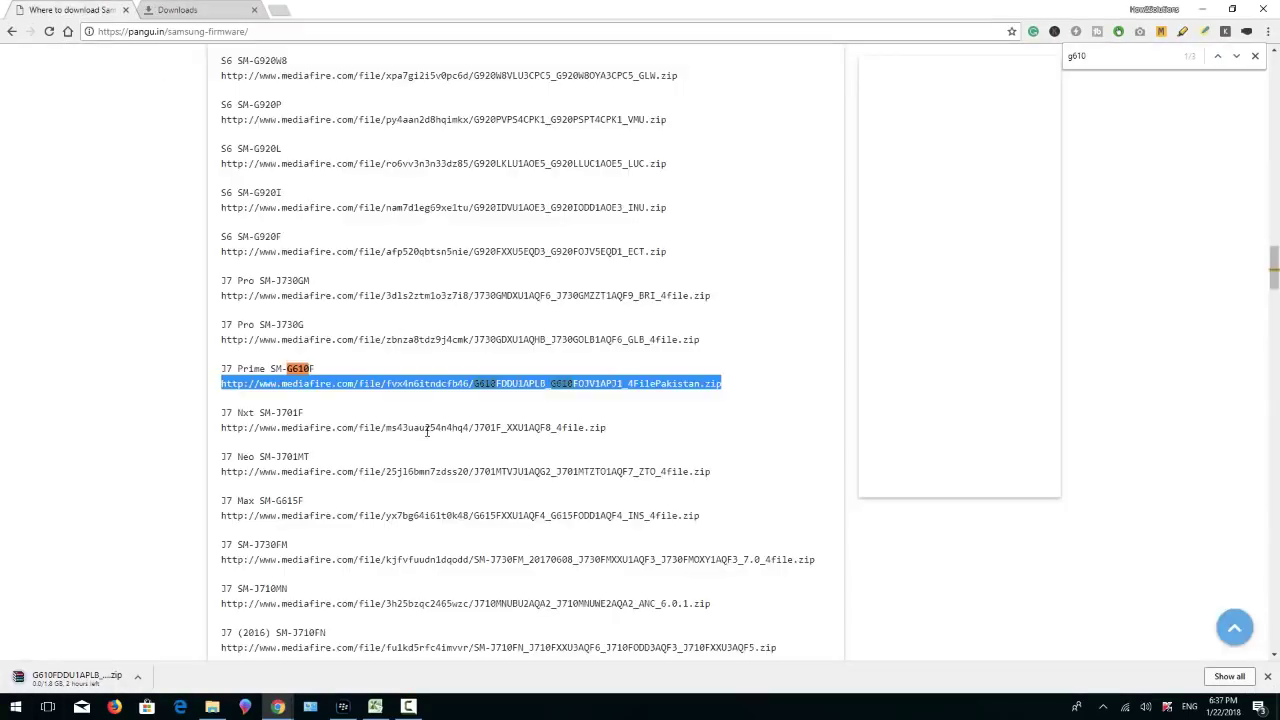
Step: Go to google.com and search for "odin flash tool pangu"
scroll(428, 430, up, 20)
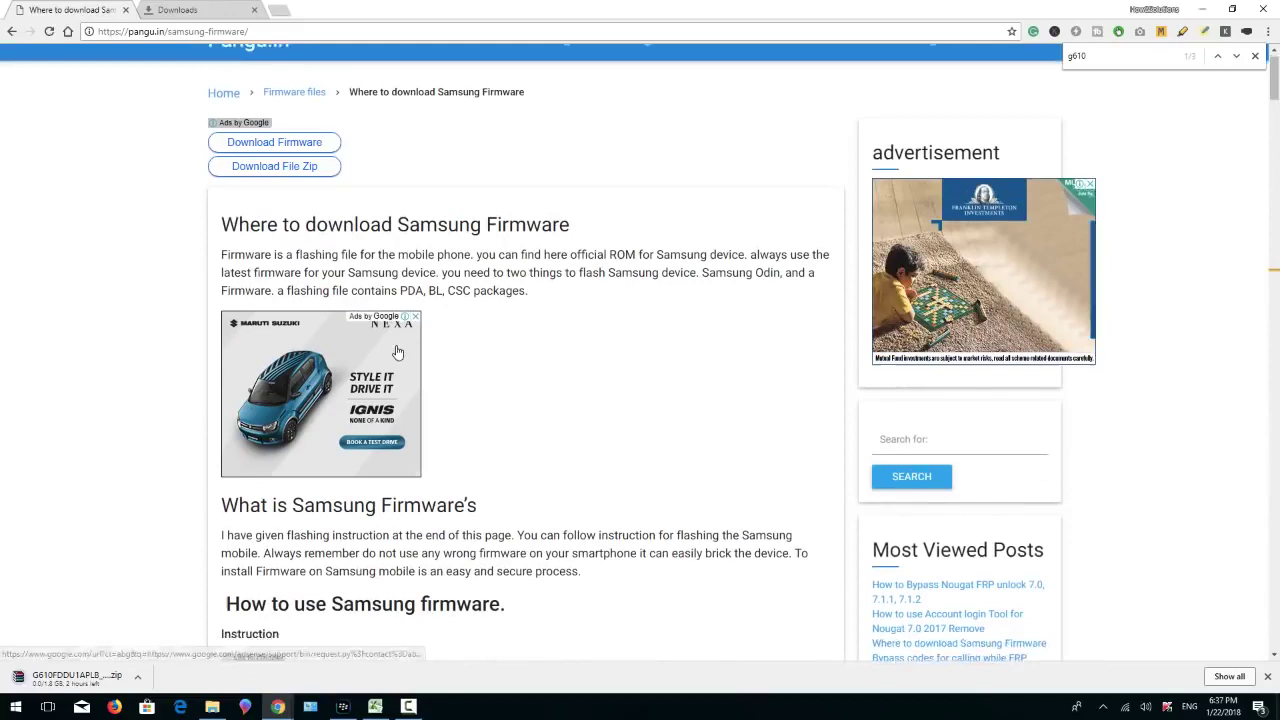
scroll(397, 352, down, 2)
scroll(406, 371, up, 4)
click(255, 31)
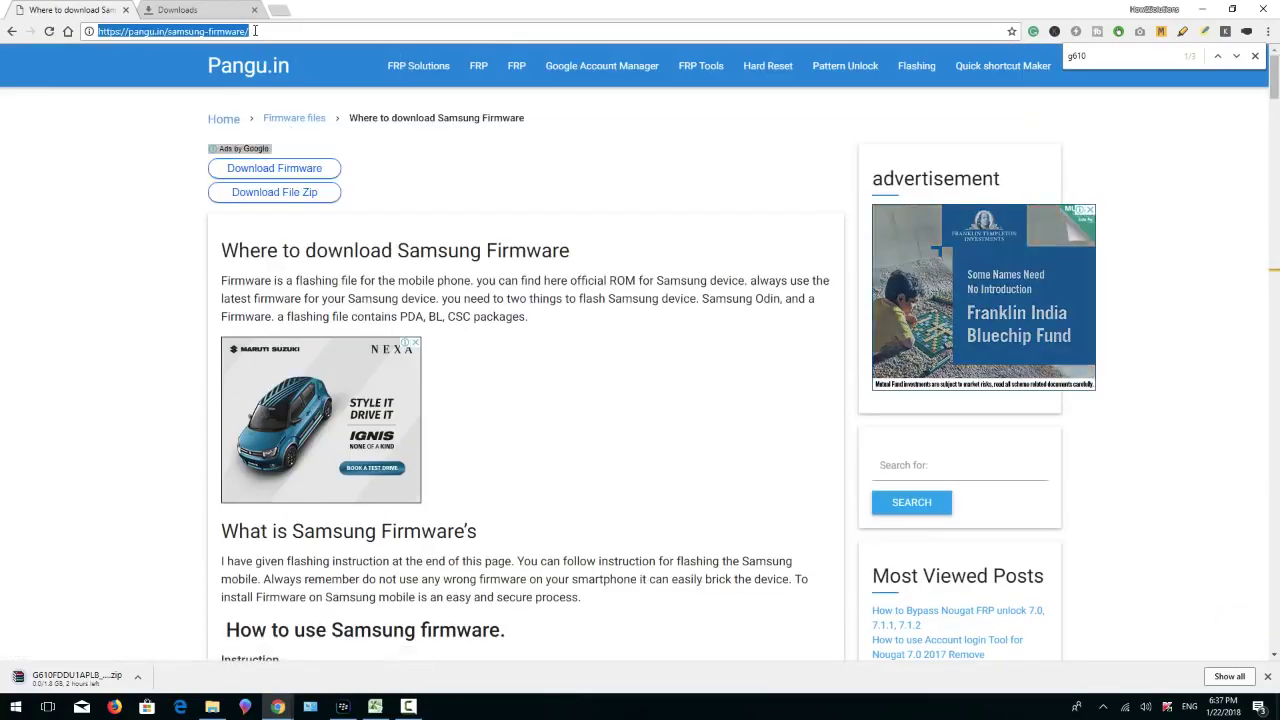
text(google.com)
key(Return)
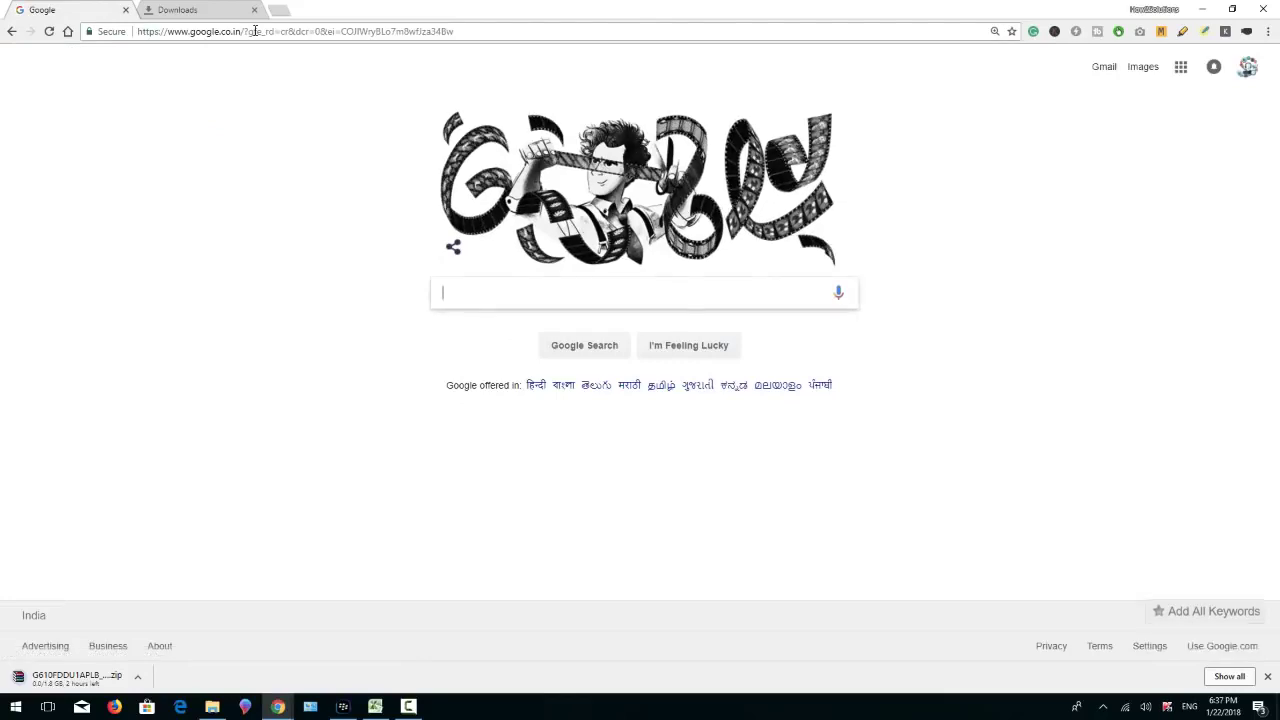
text(odin )
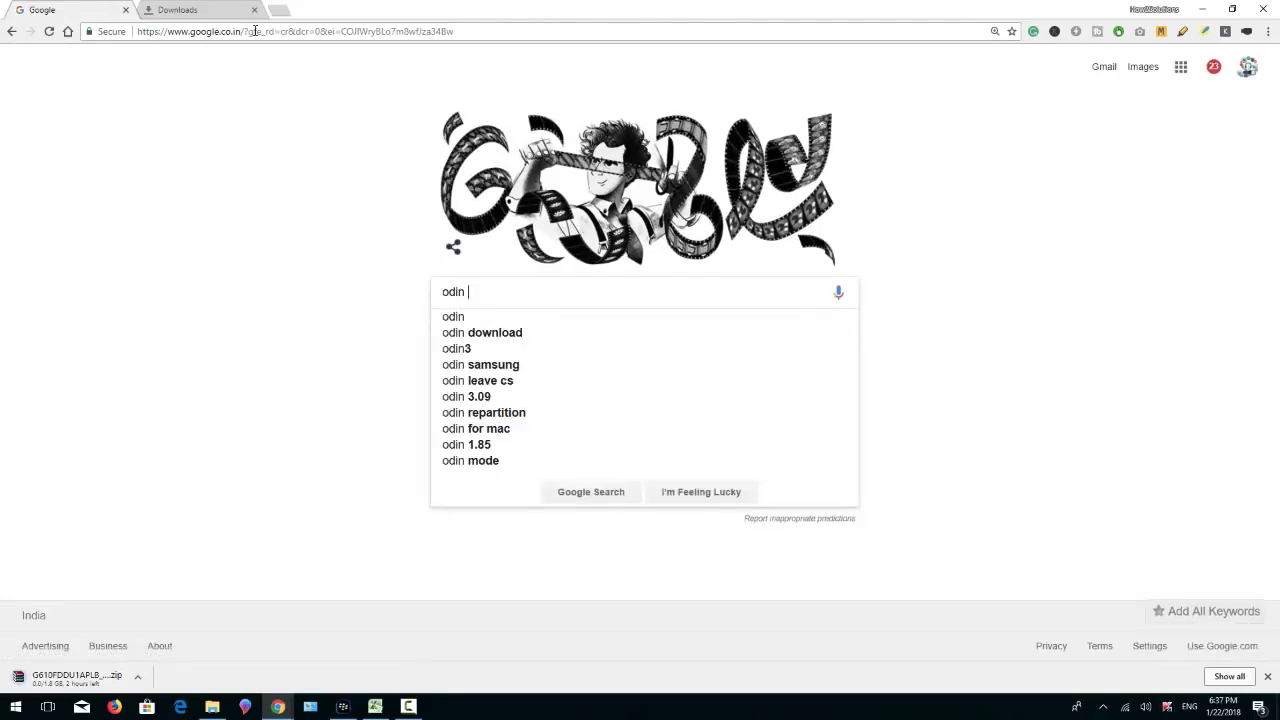
text(flash t)
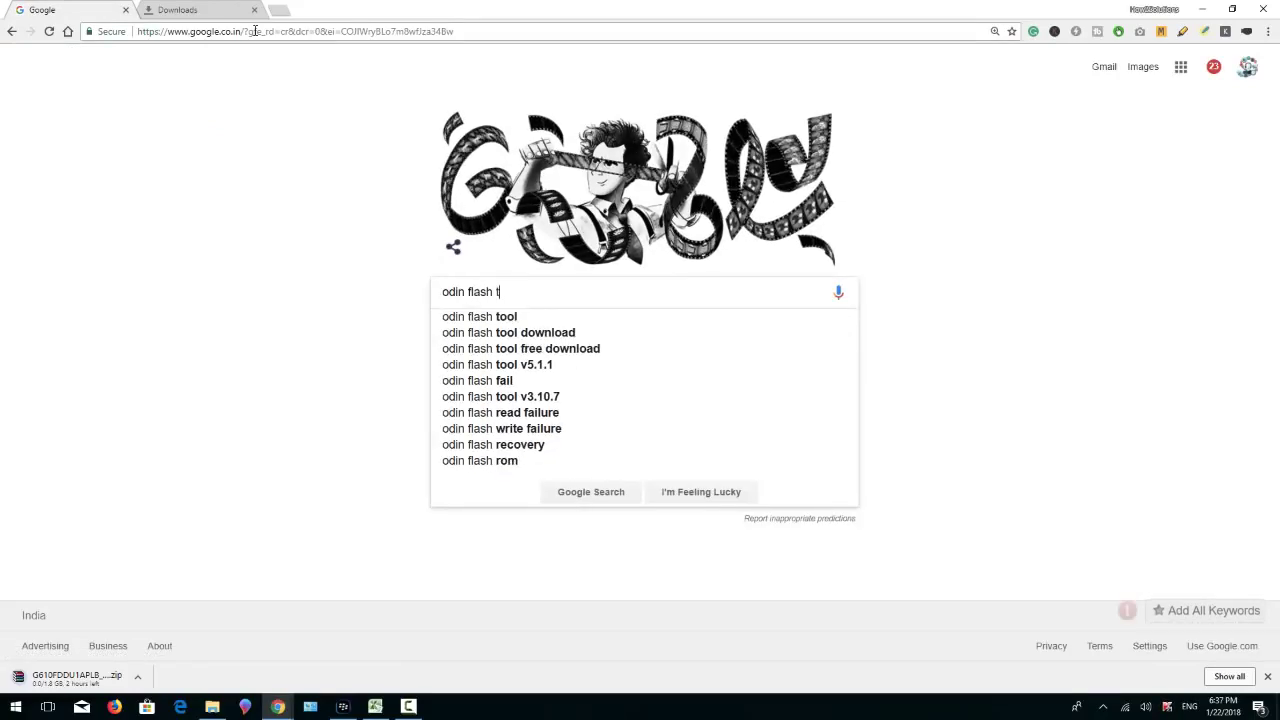
text(ool pangu)
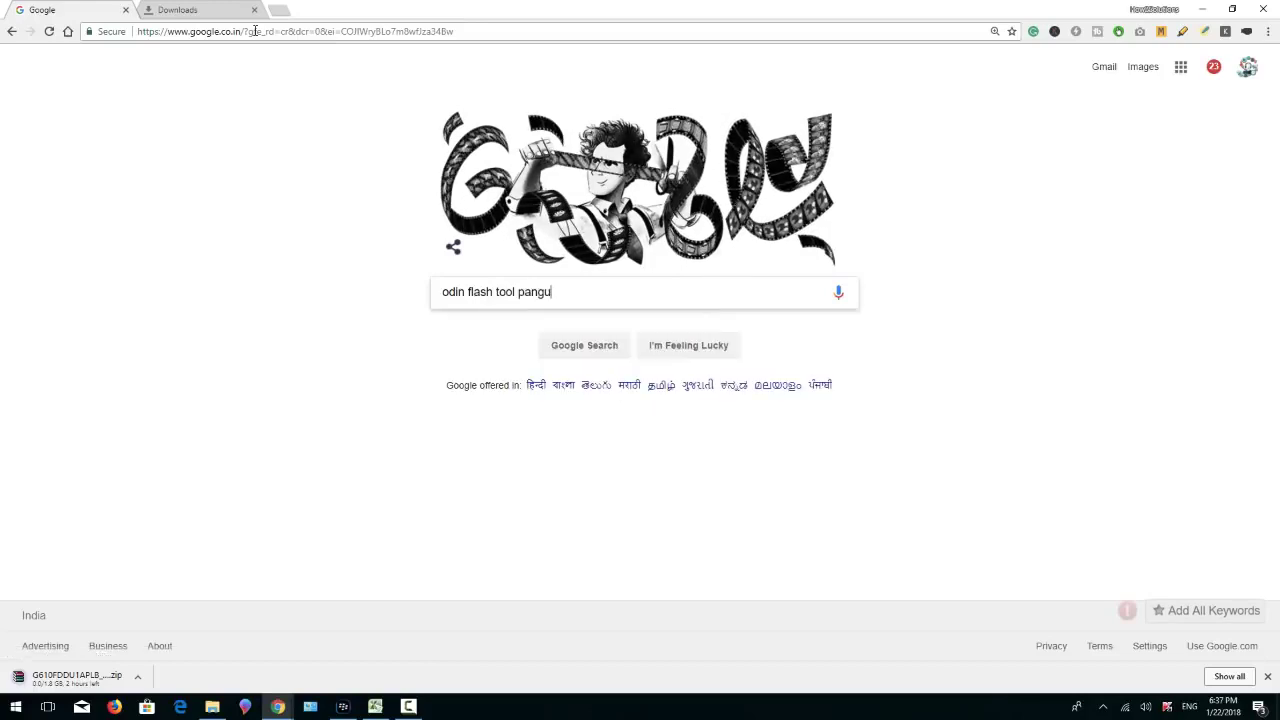
click(598, 345)
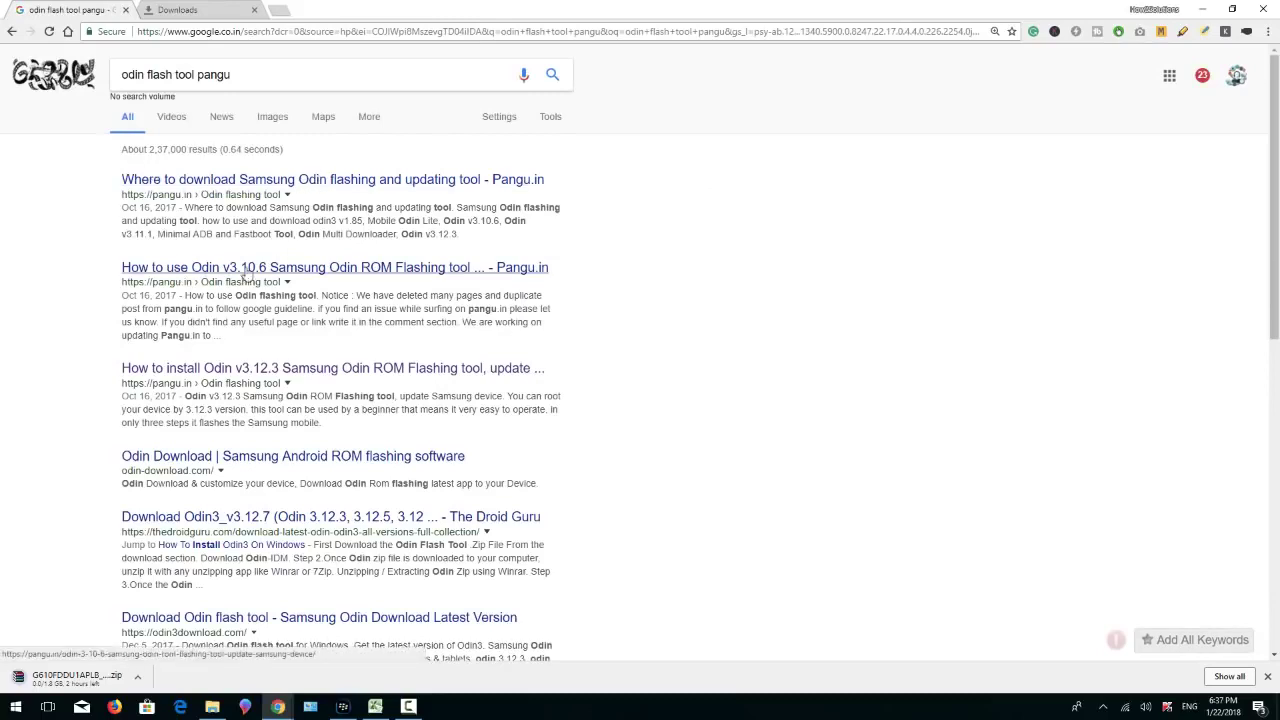
Step: Download the Odin3 v3.12.3 archive by way of Pangu.in's "How to install Odin v3.12.3" search result
drag(122, 383, 263, 383)
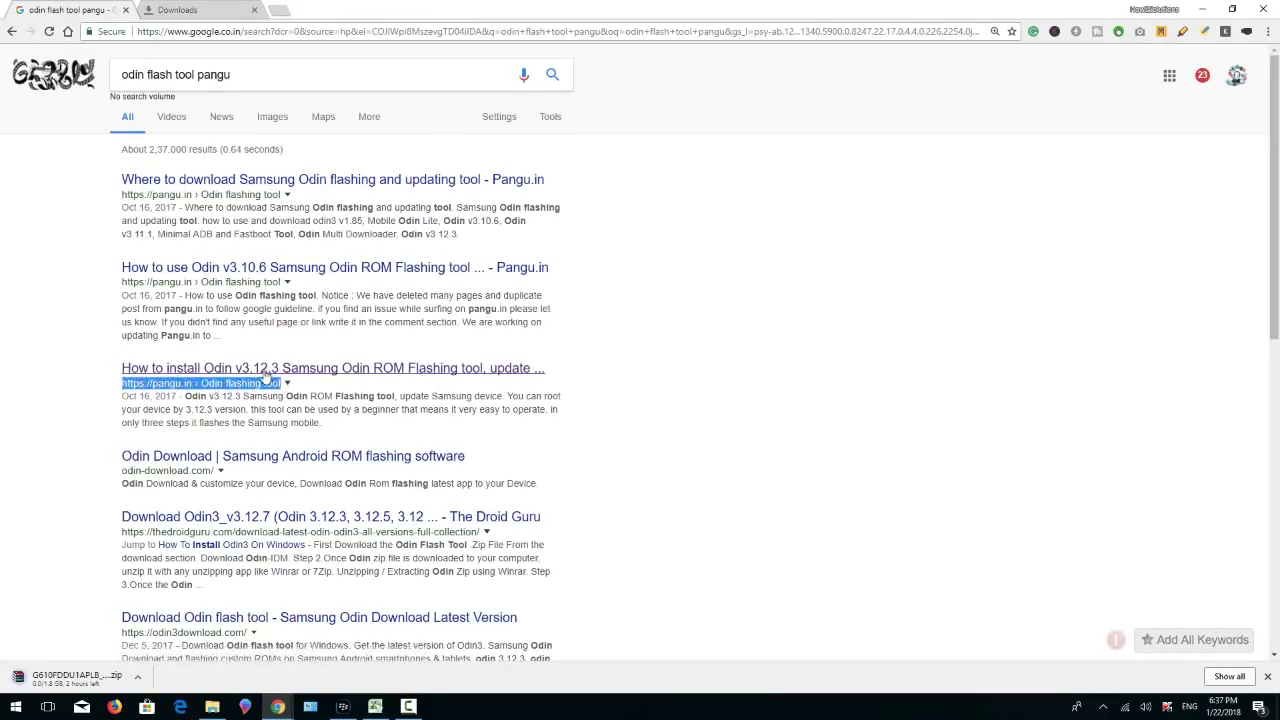
click(268, 372)
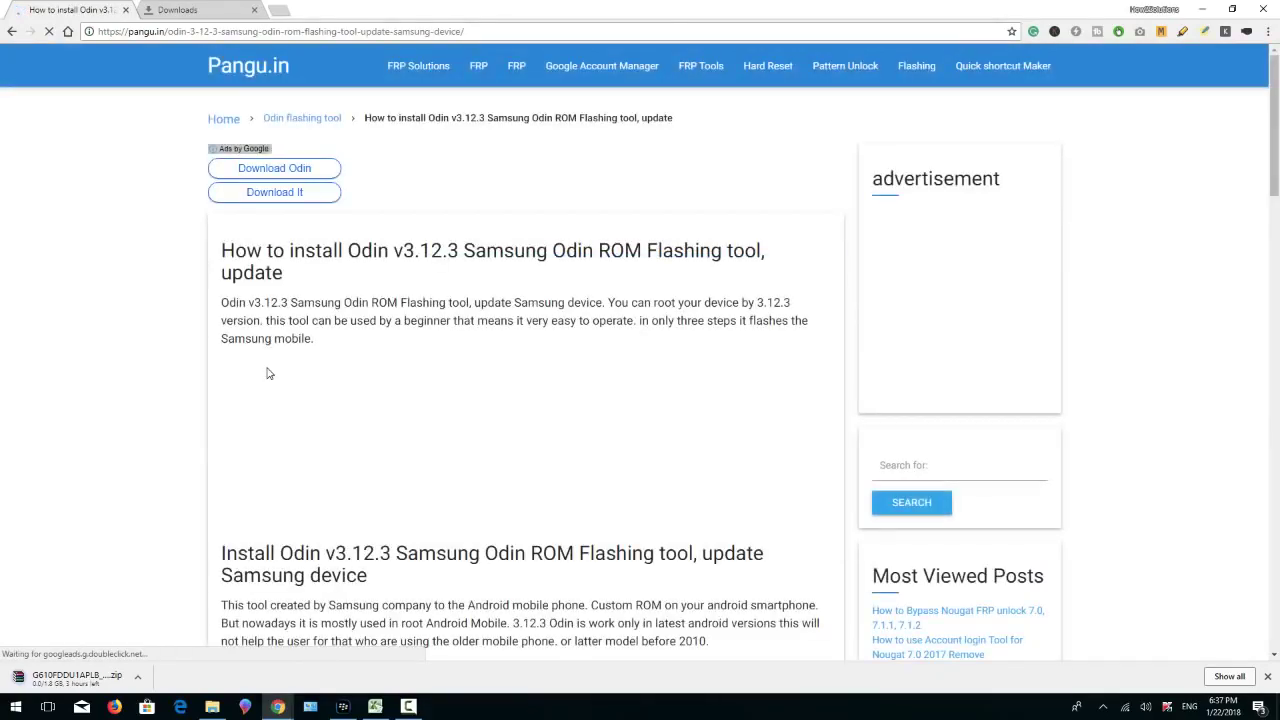
scroll(290, 360, down, 5)
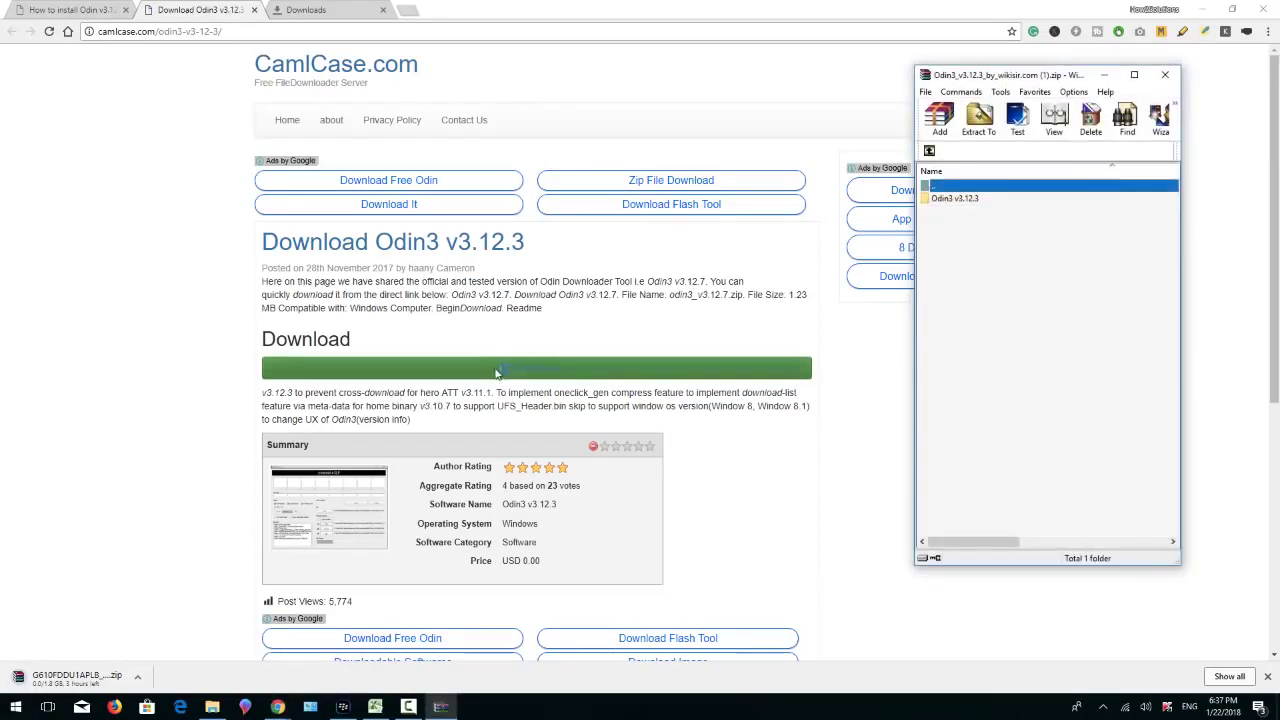
Step: Cancel the running G610FDDU1APLB firmware download and show the browser's list of downloads
click(137, 676)
click(150, 645)
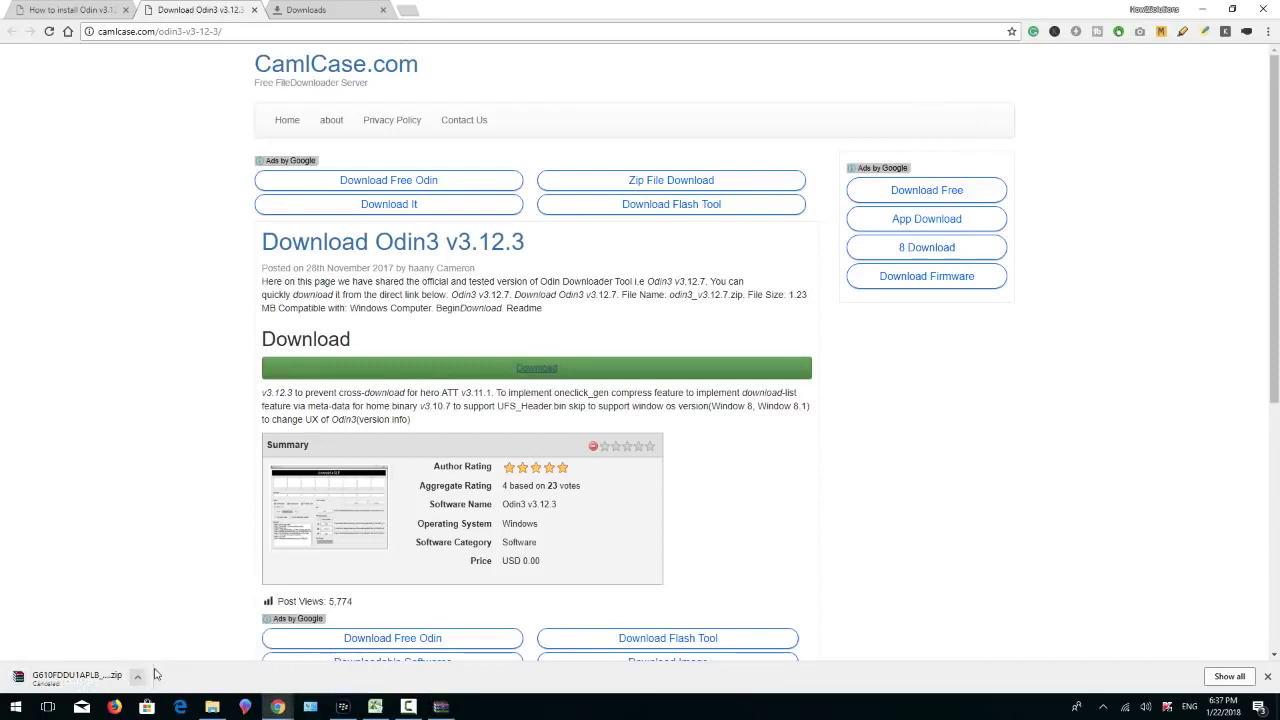
click(305, 10)
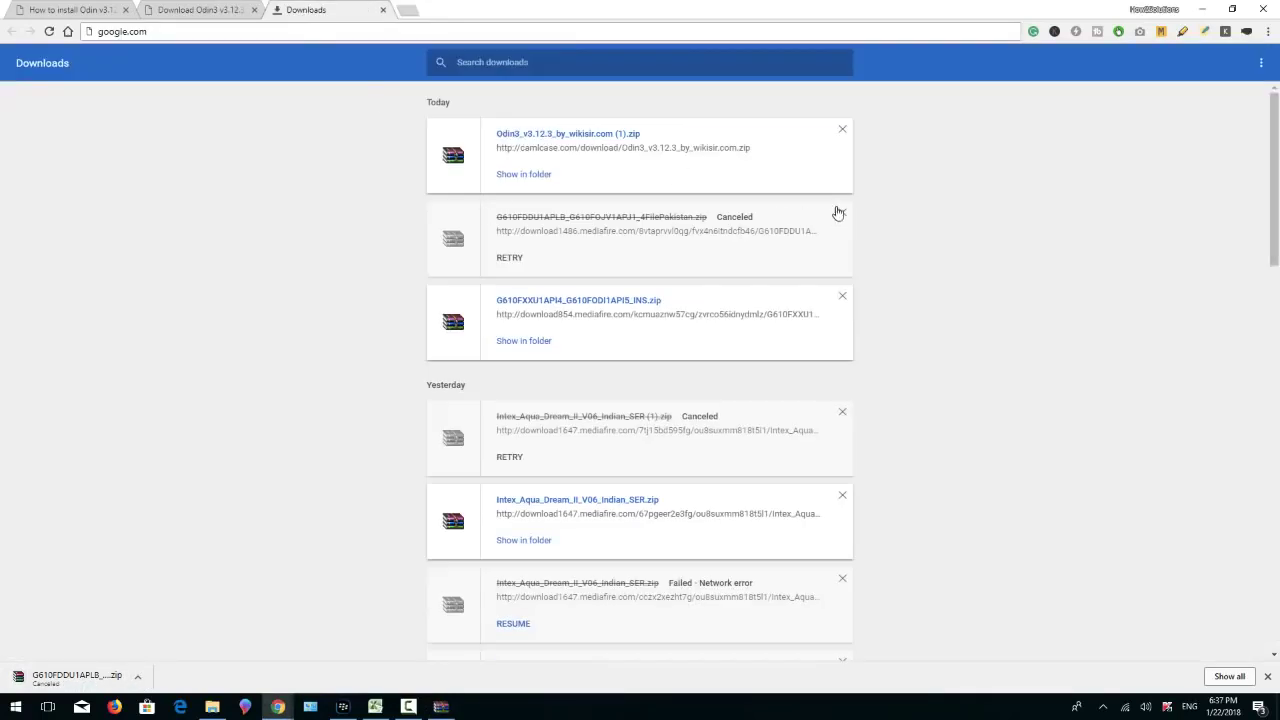
Step: Extract the Odin3 v3.12.3 folder from the WinRAR archive to the desktop, dismissing the licence notice and closing the archive
click(1205, 8)
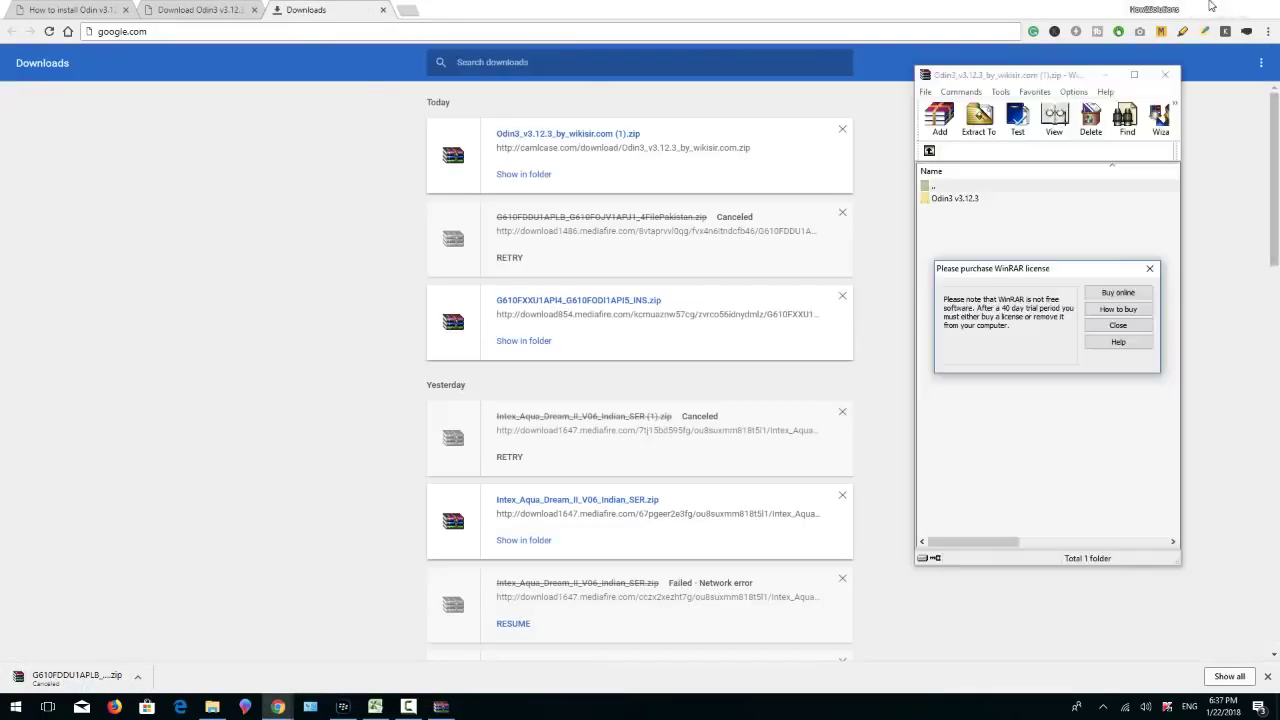
click(1150, 268)
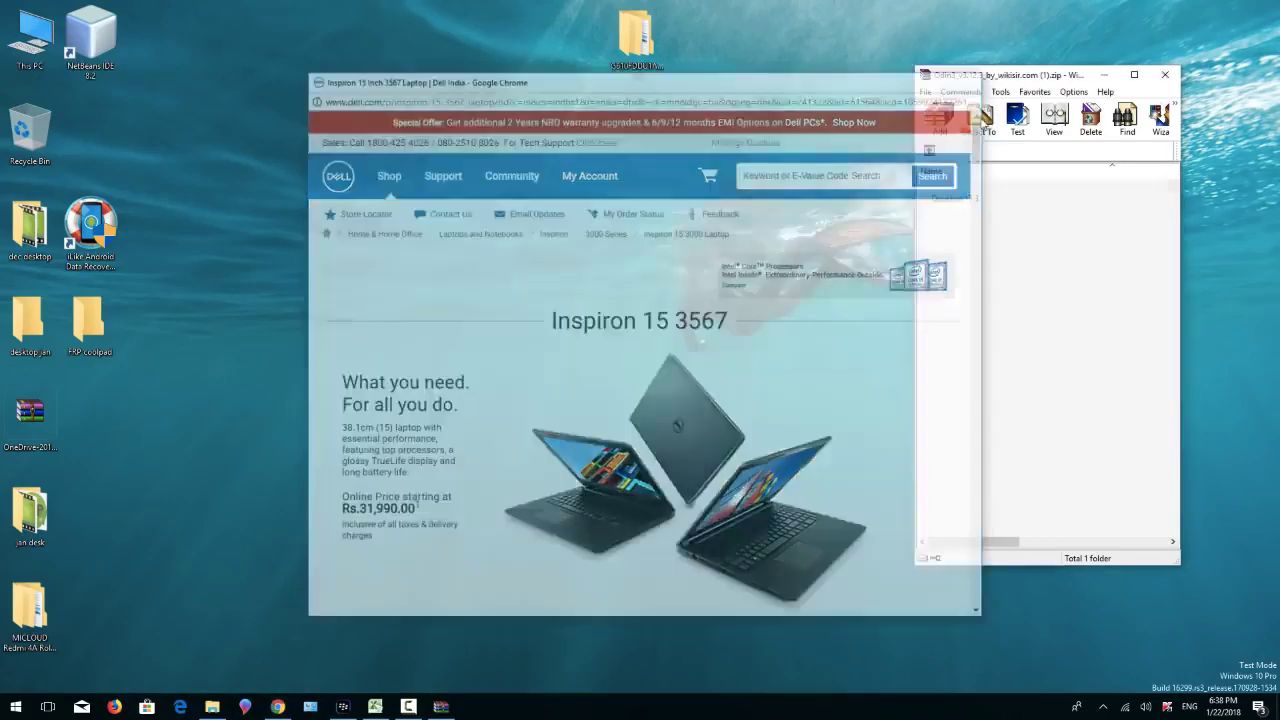
click(972, 198)
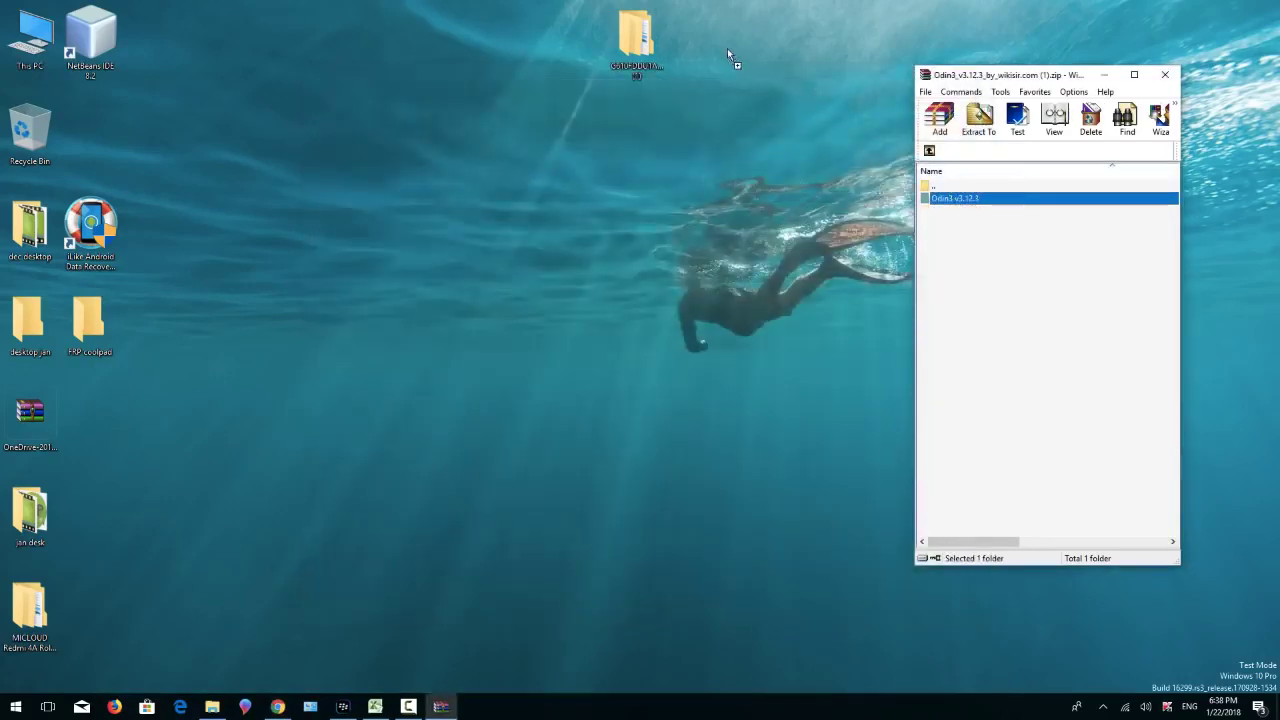
drag(727, 48, 705, 44)
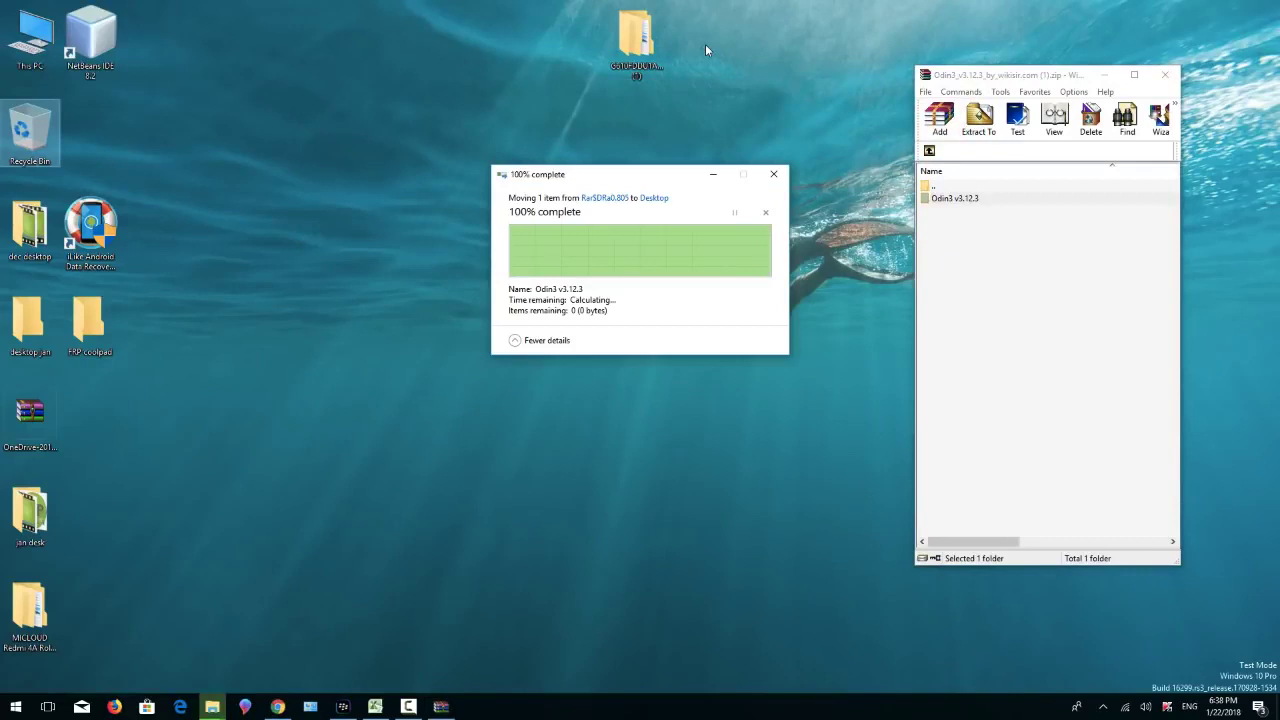
click(1165, 76)
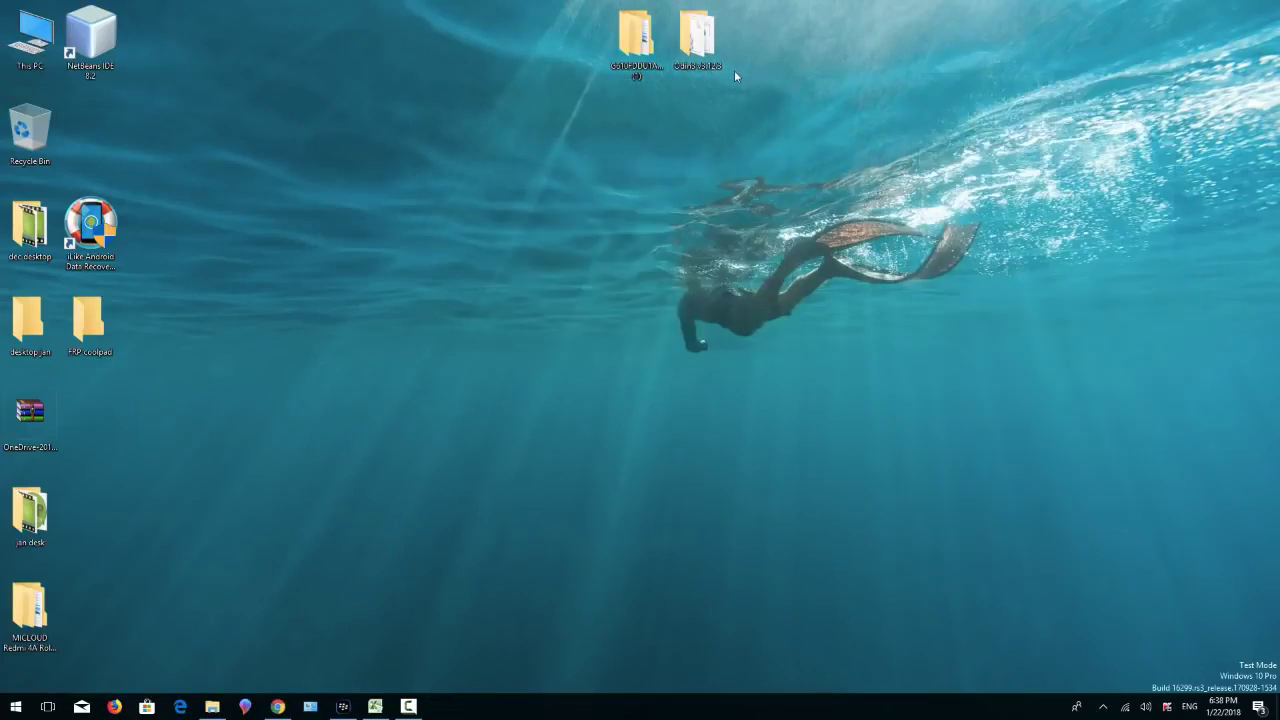
Step: Open the extracted Odin3 v3.12.3 folder on the desktop and select Odin3.exe
click(707, 36)
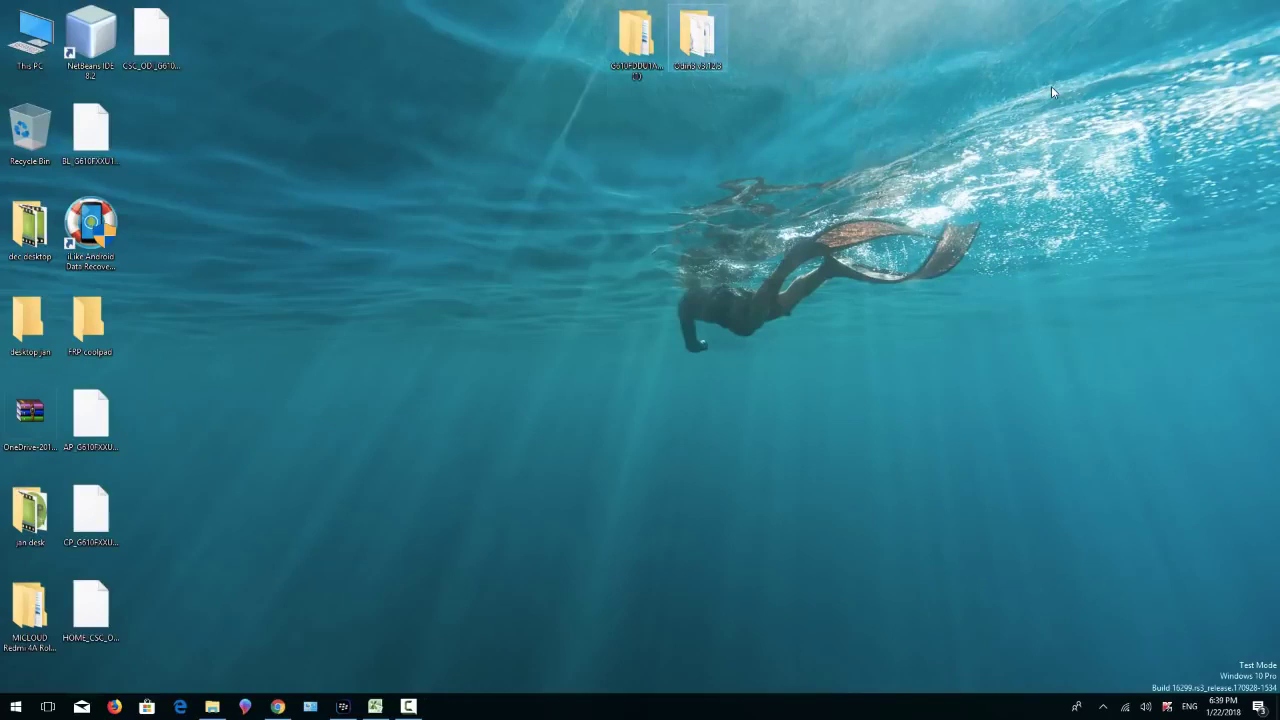
key(Return)
key(Down)
key(Up)
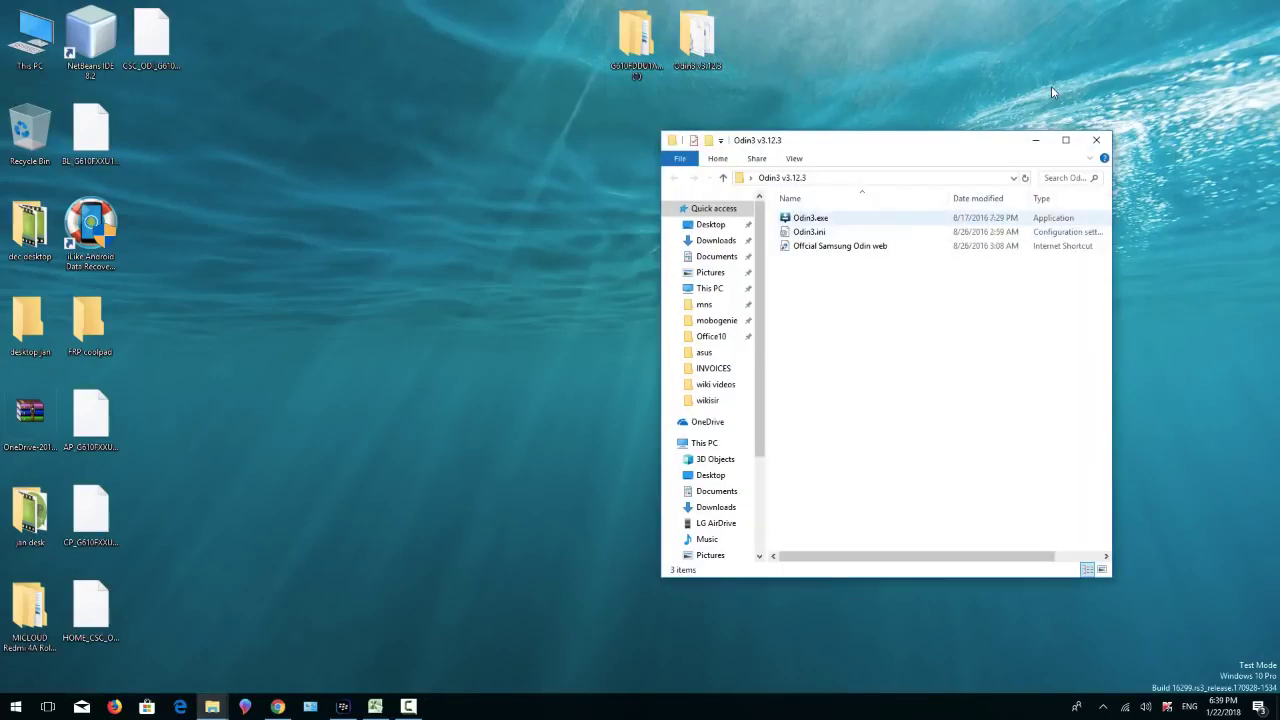
Step: Snap the Odin3 v3.12.3 folder window to the left half of the screen and launch Odin3.exe
key(super+Left)
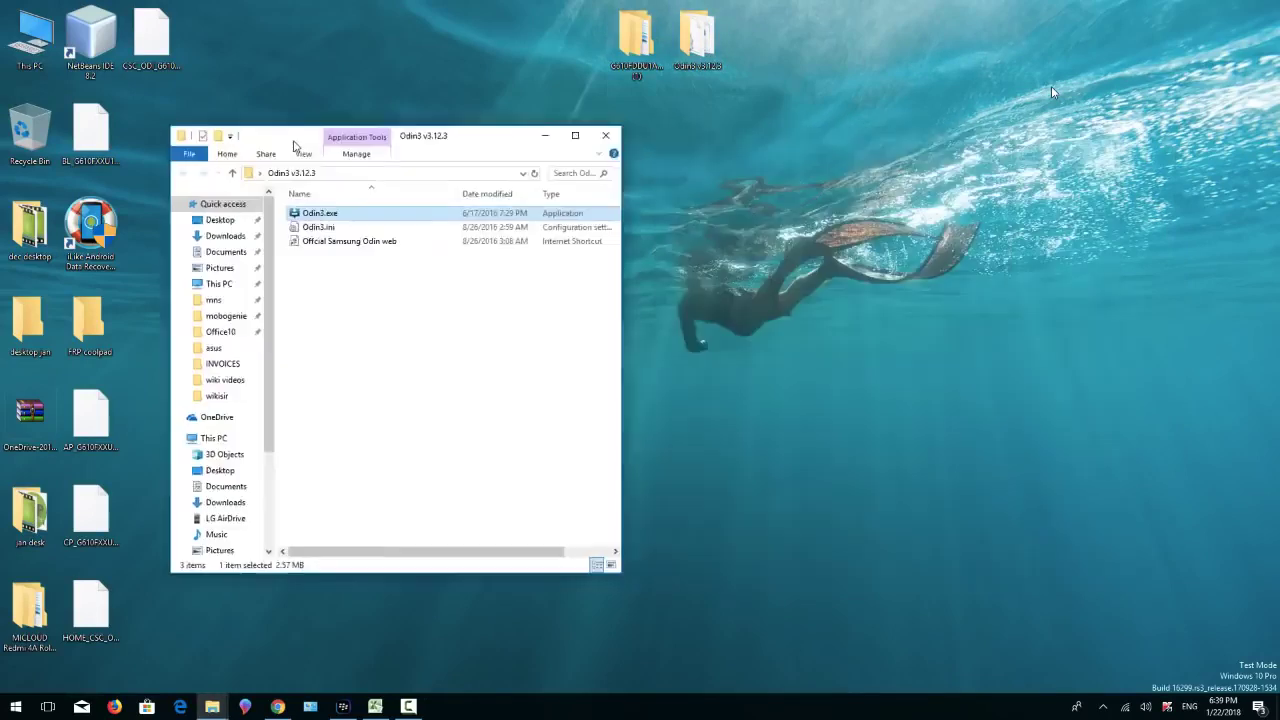
key(Escape)
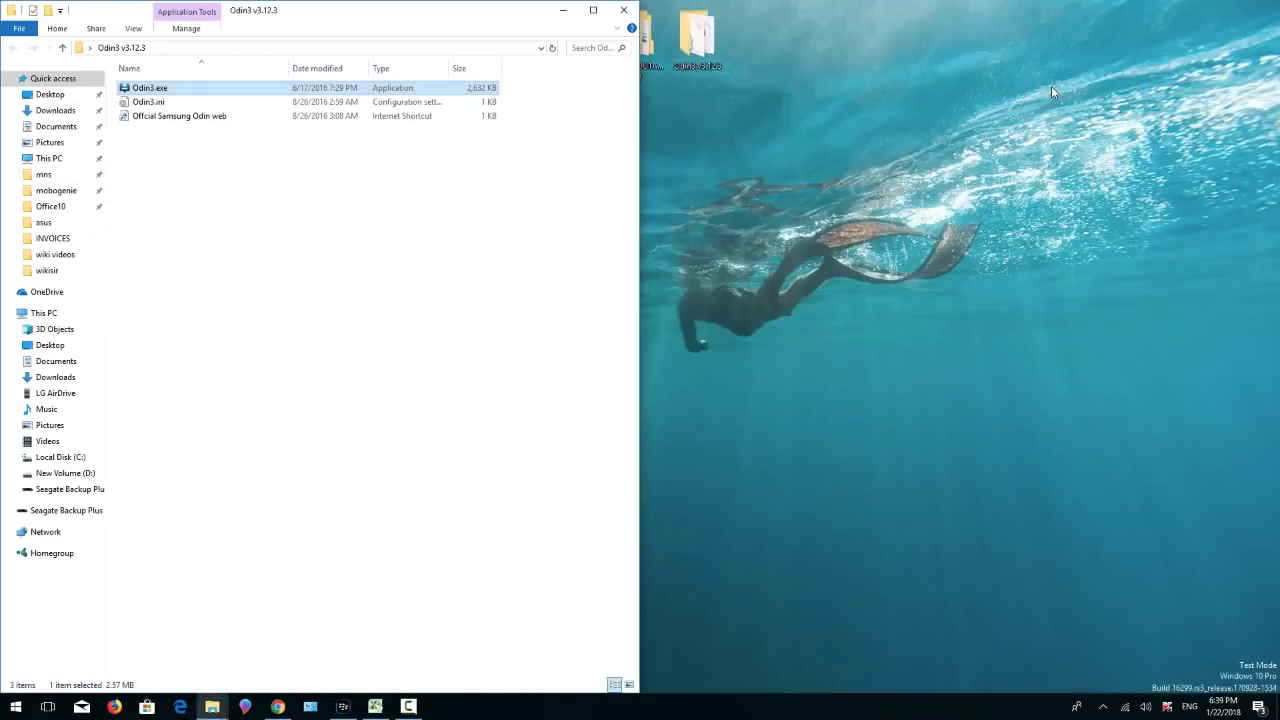
key(Return)
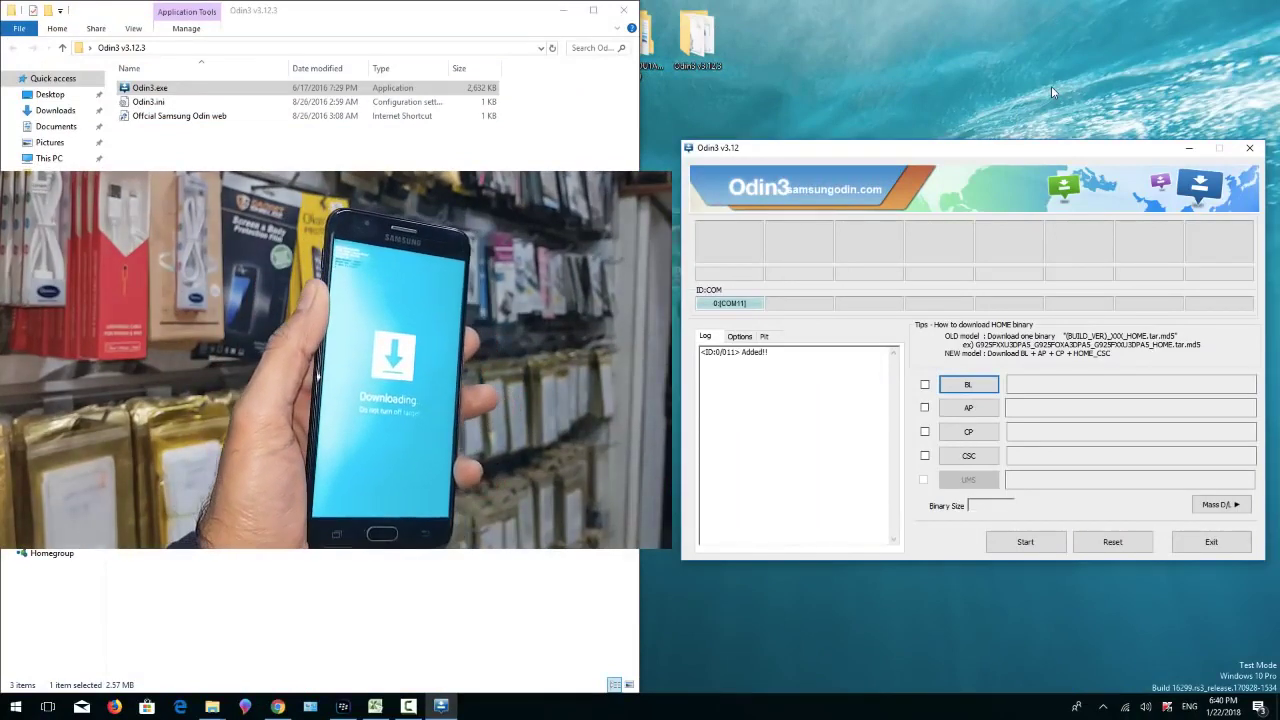
Step: Load the BL_G610FDDU1APLB file from the Firmware folder inside the desktop's G610FDDU1APLB firmware folder as Odin's BL file
key(space)
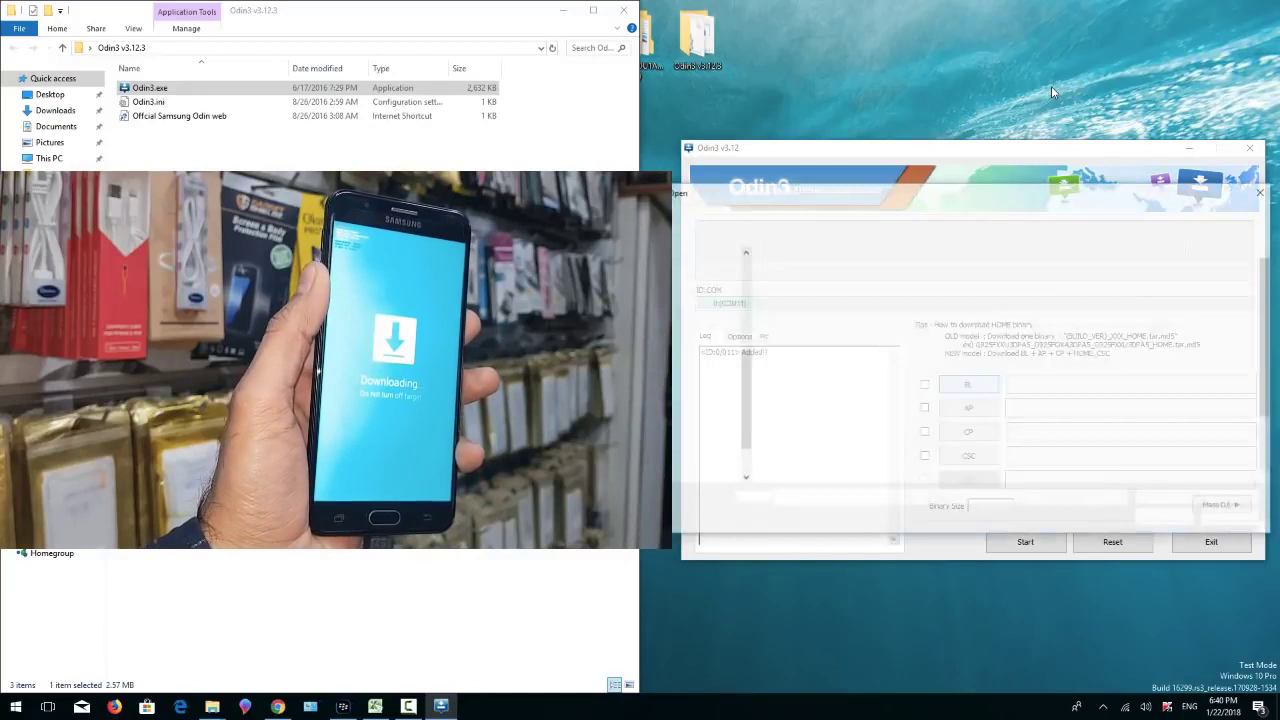
key(shift+Tab)
key(shift+Tab)
key(Up)
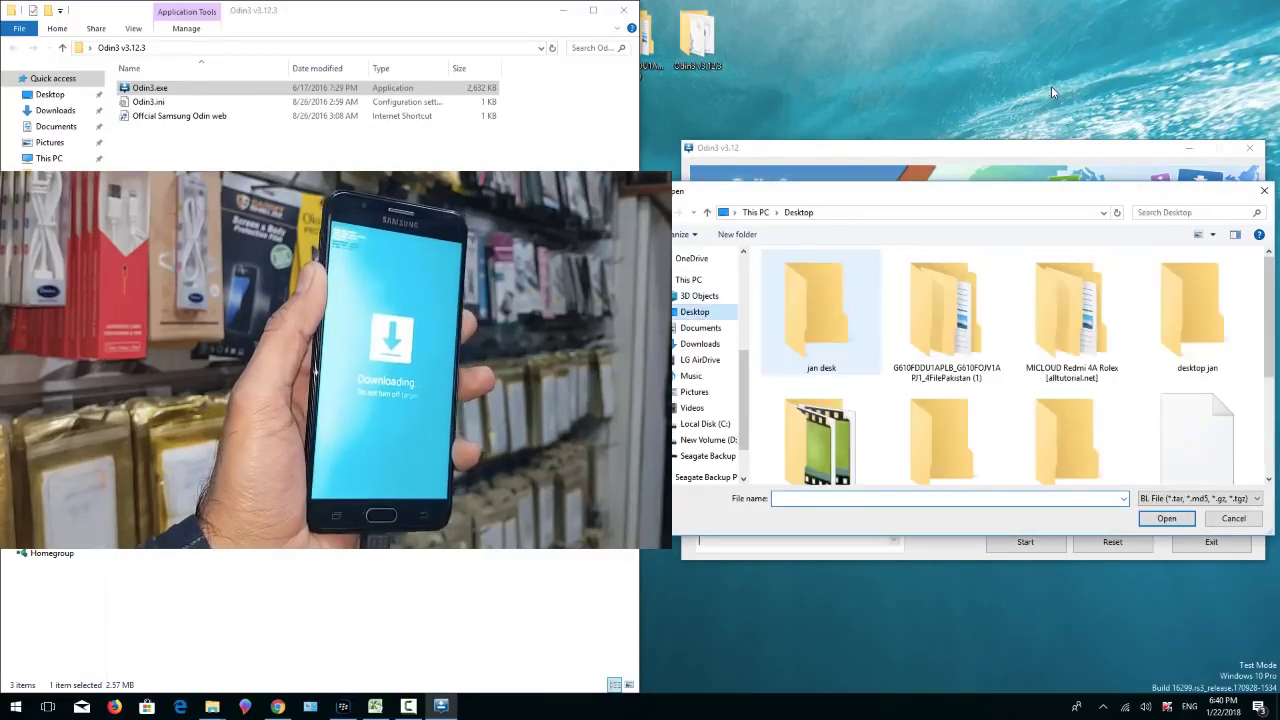
key(Right)
key(Return)
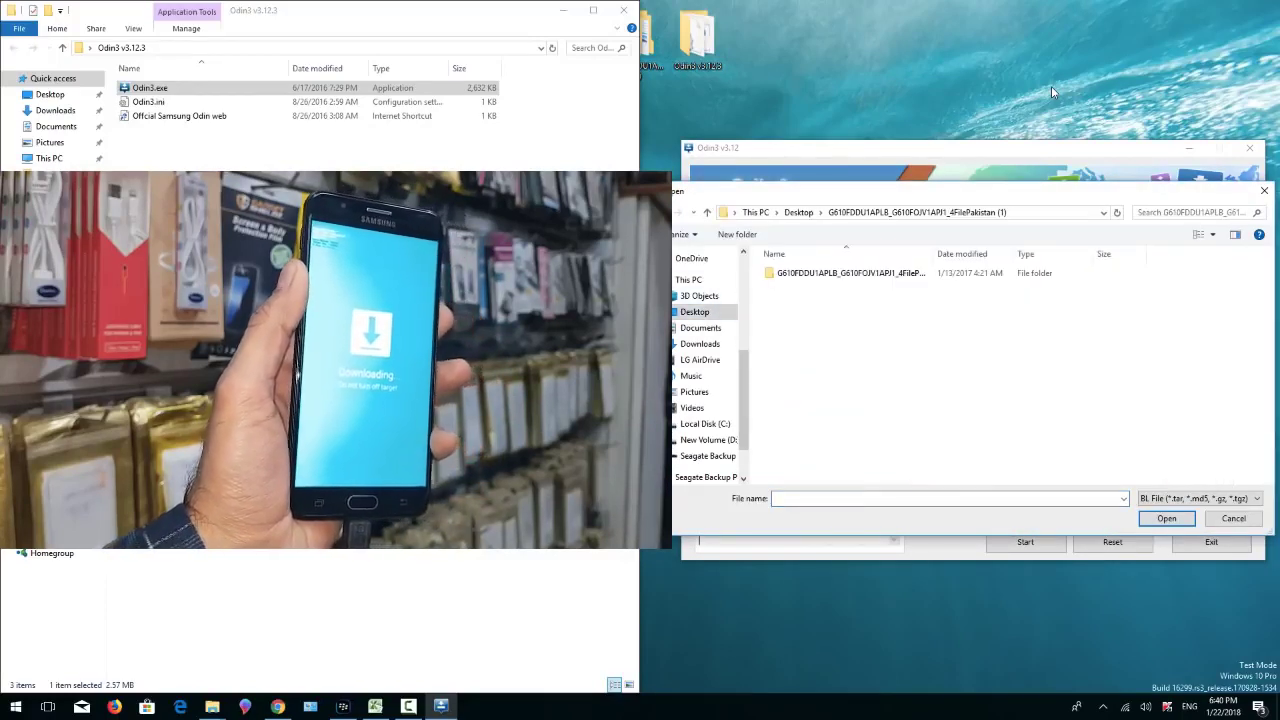
key(Return)
key(Down)
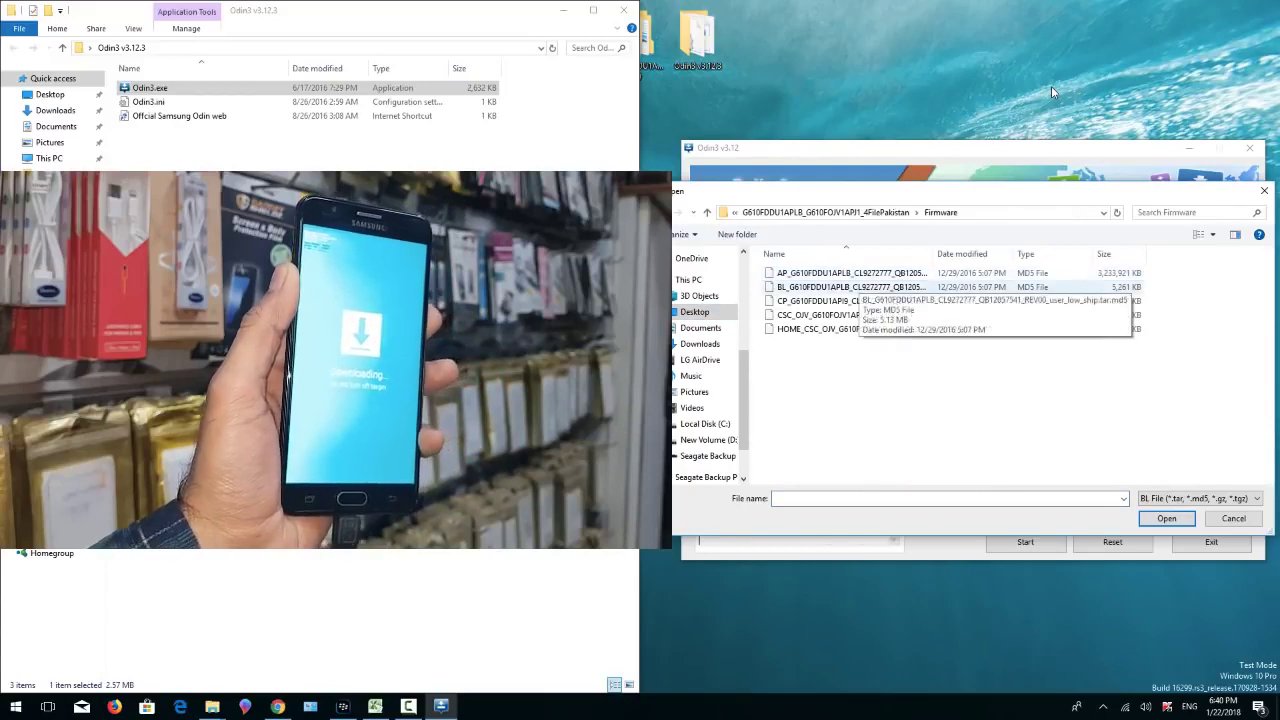
key(Return)
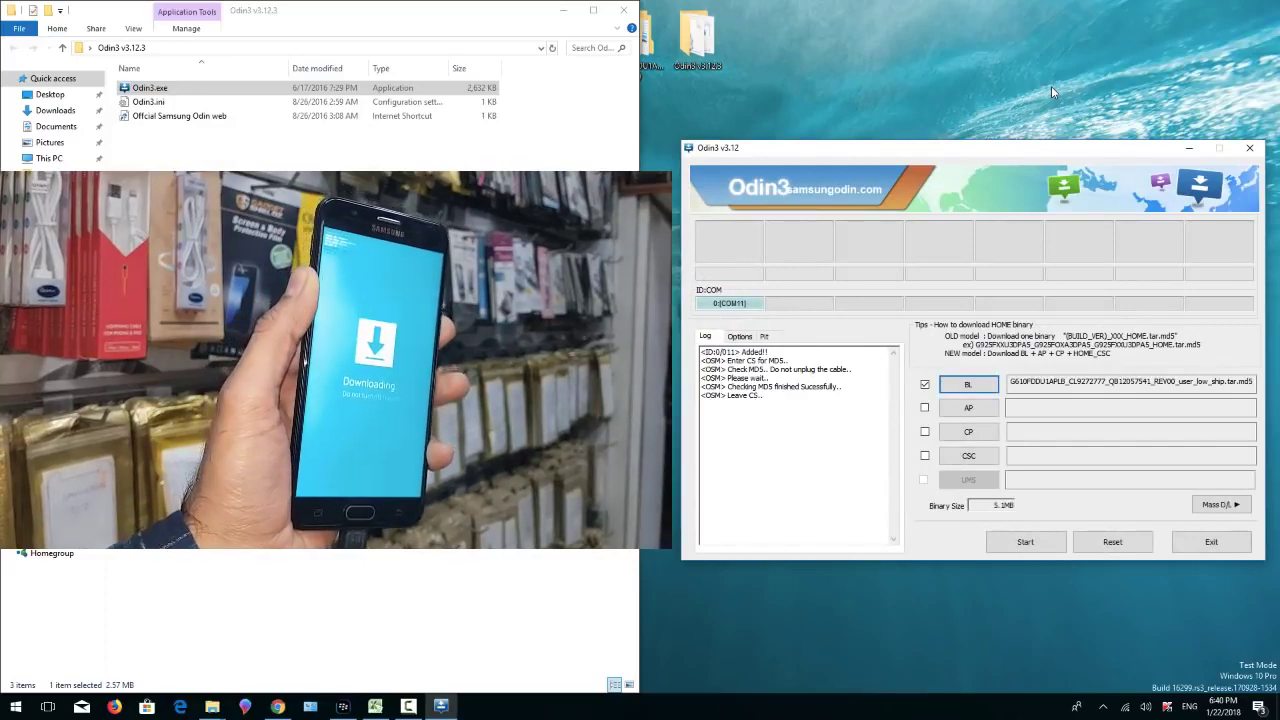
Step: Load the AP_G610FDDU1APLB file from the Firmware folder as Odin's AP file
key(Tab)
key(Return)
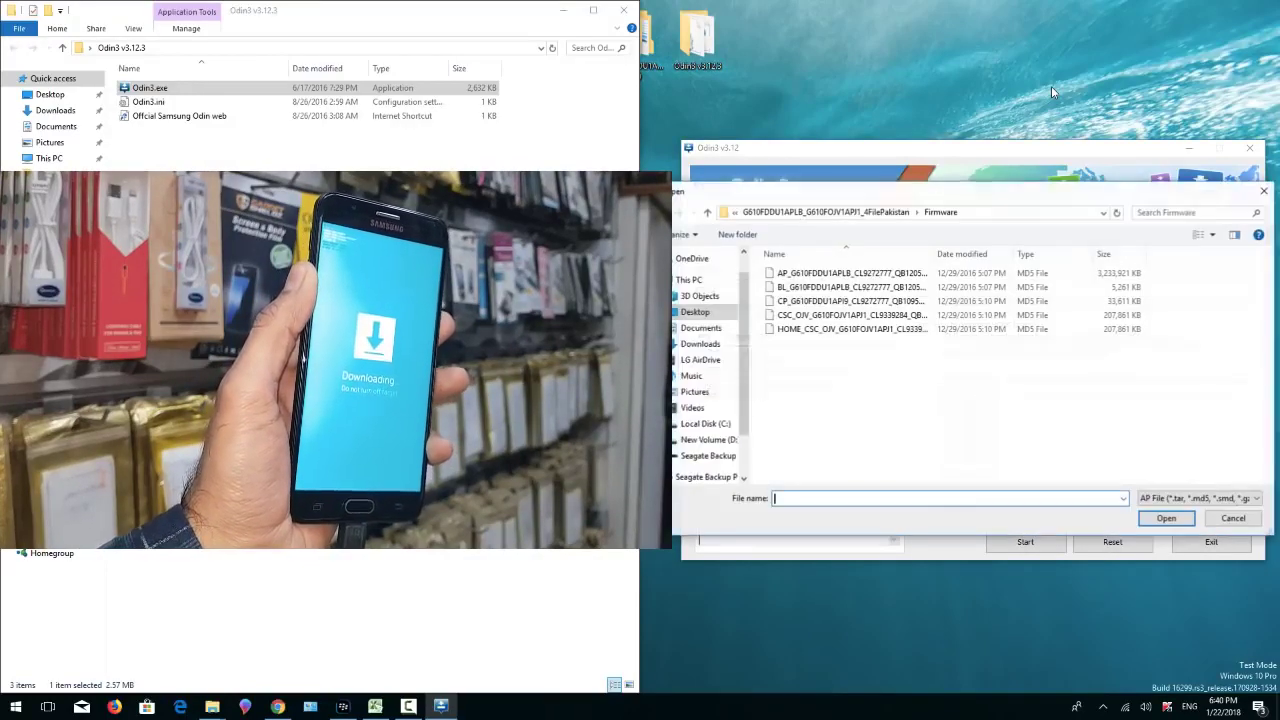
key(shift+Tab)
key(Return)
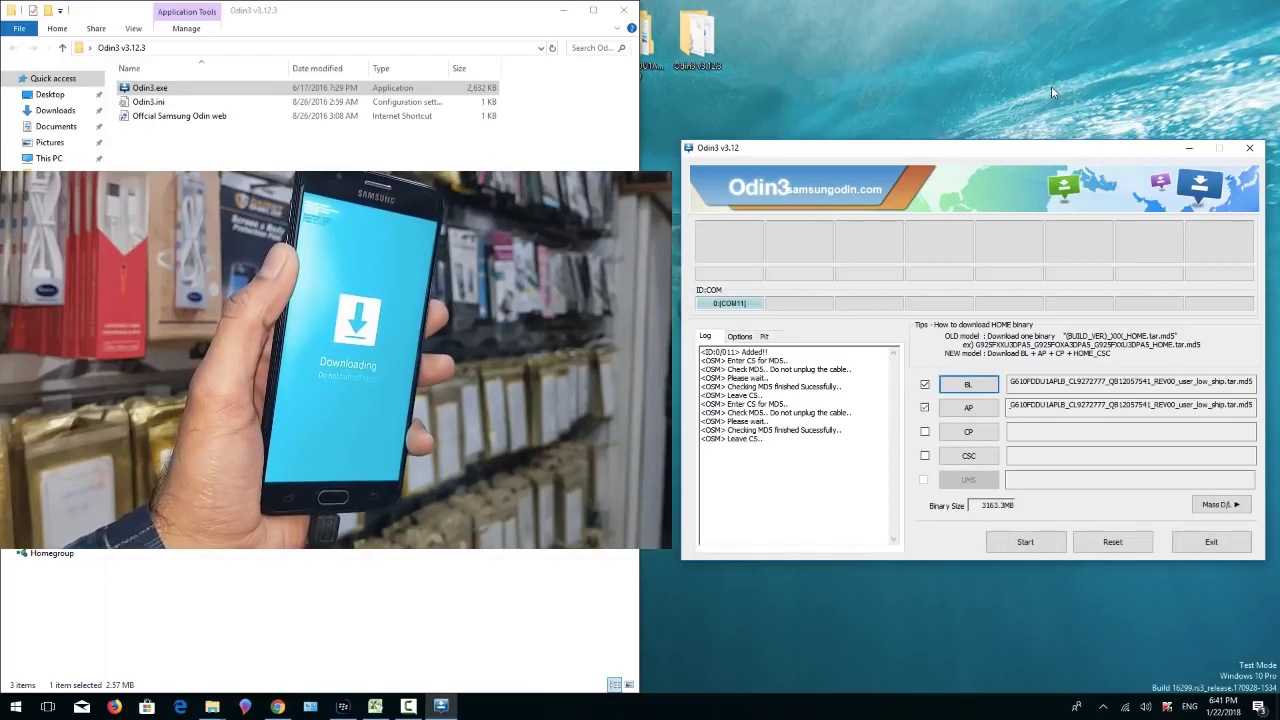
Step: Load the CP_G610FDDU1API9 file from the Firmware folder as Odin's CP file
key(Tab)
key(Return)
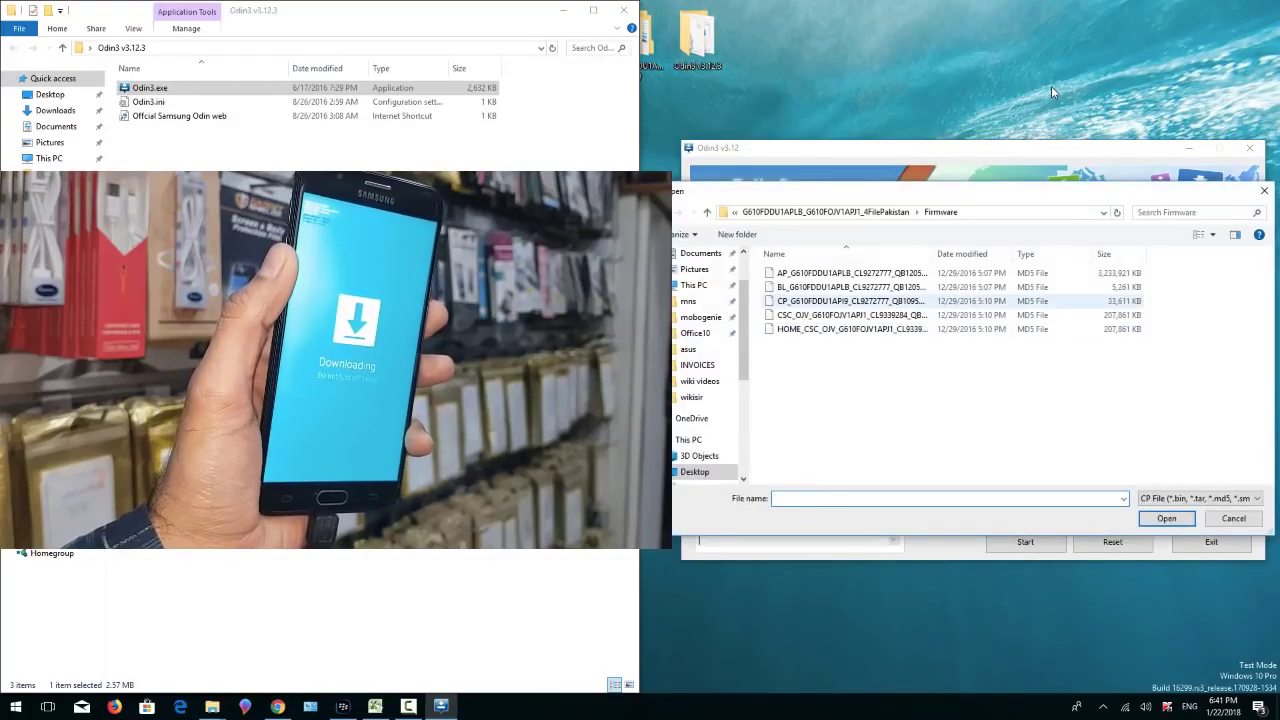
key(Return)
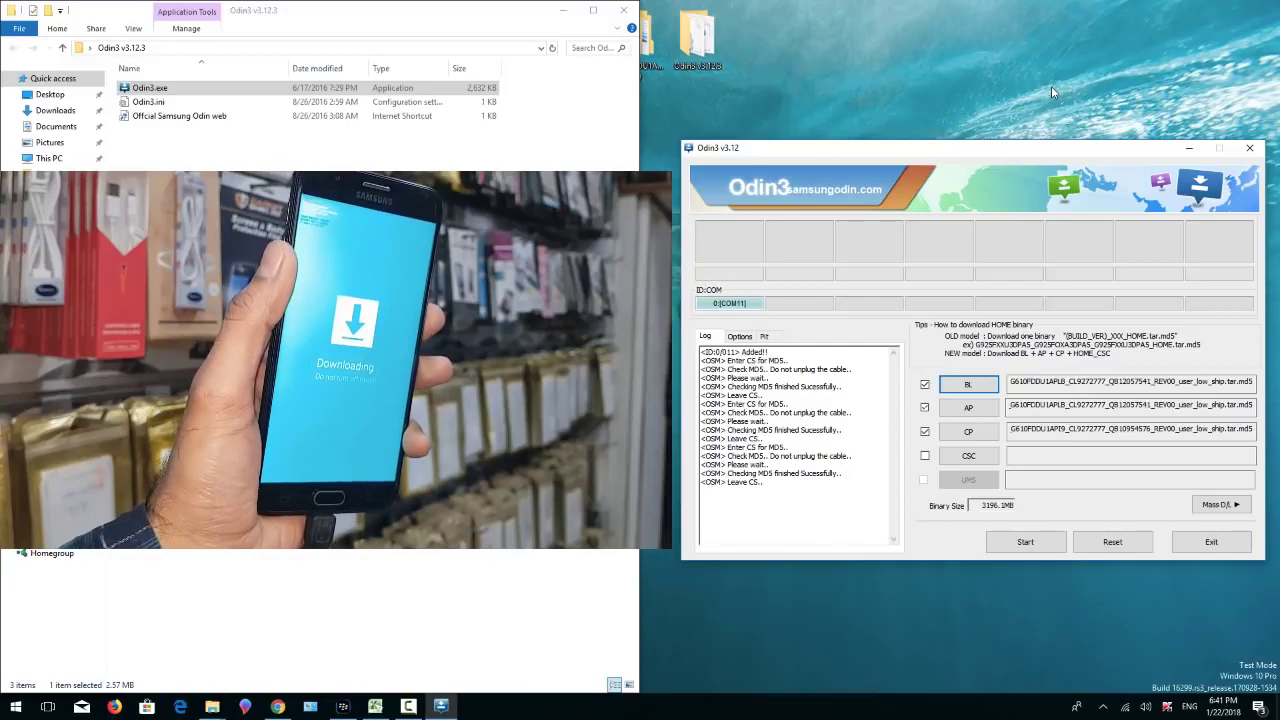
Step: Load the CSC_OJV_G610FOJV1APJ1 file from the Firmware folder as Odin's CSC file and start flashing the phone
key(Tab)
key(Tab)
key(Tab)
key(space)
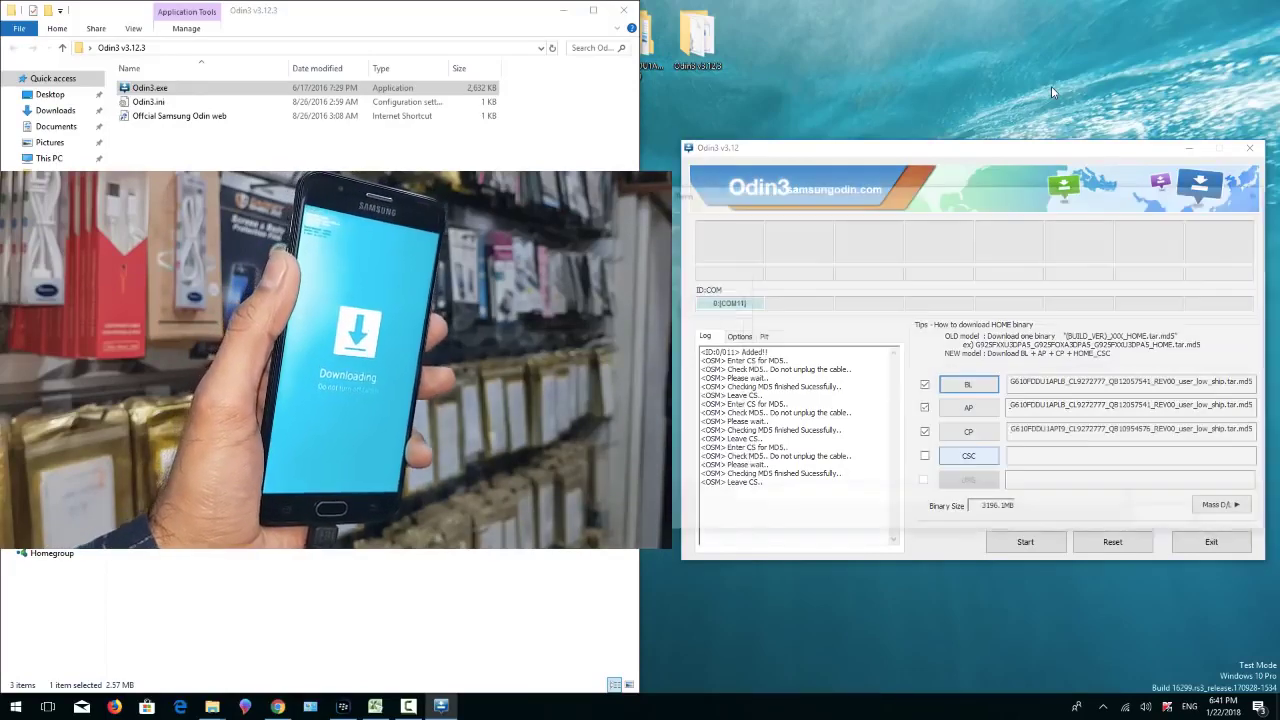
key(shift+Tab)
key(Up)
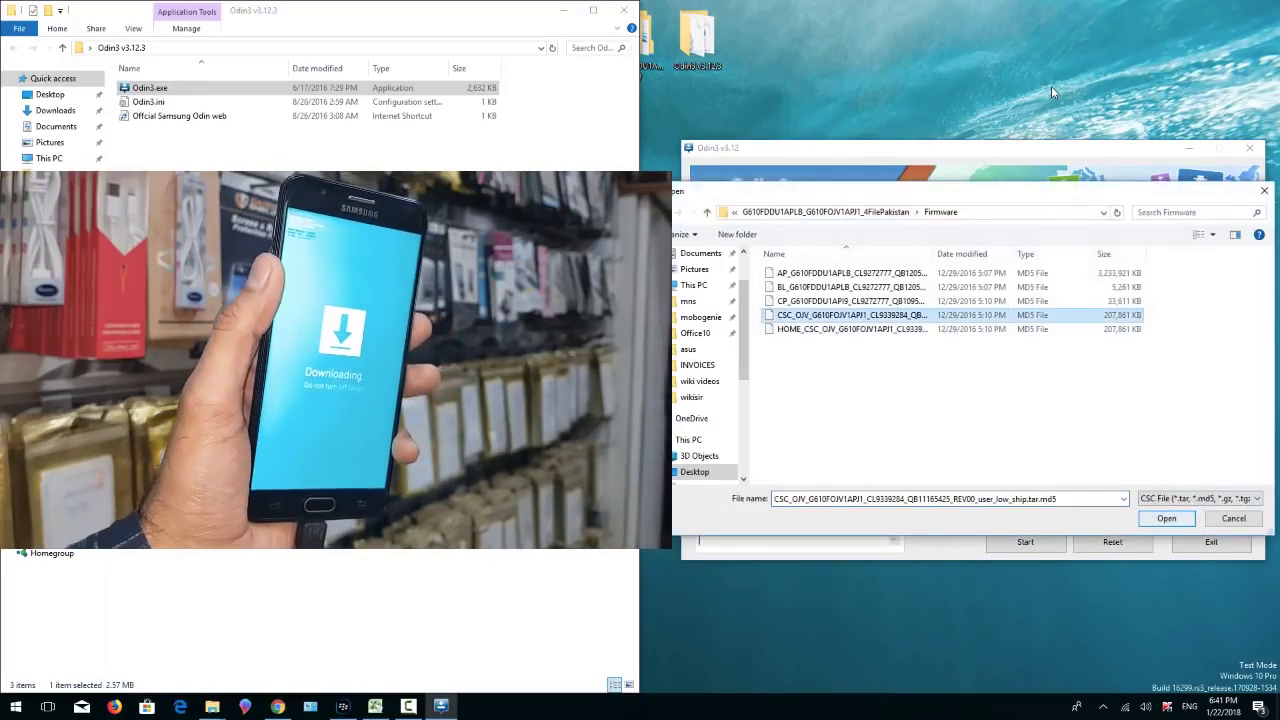
key(Return)
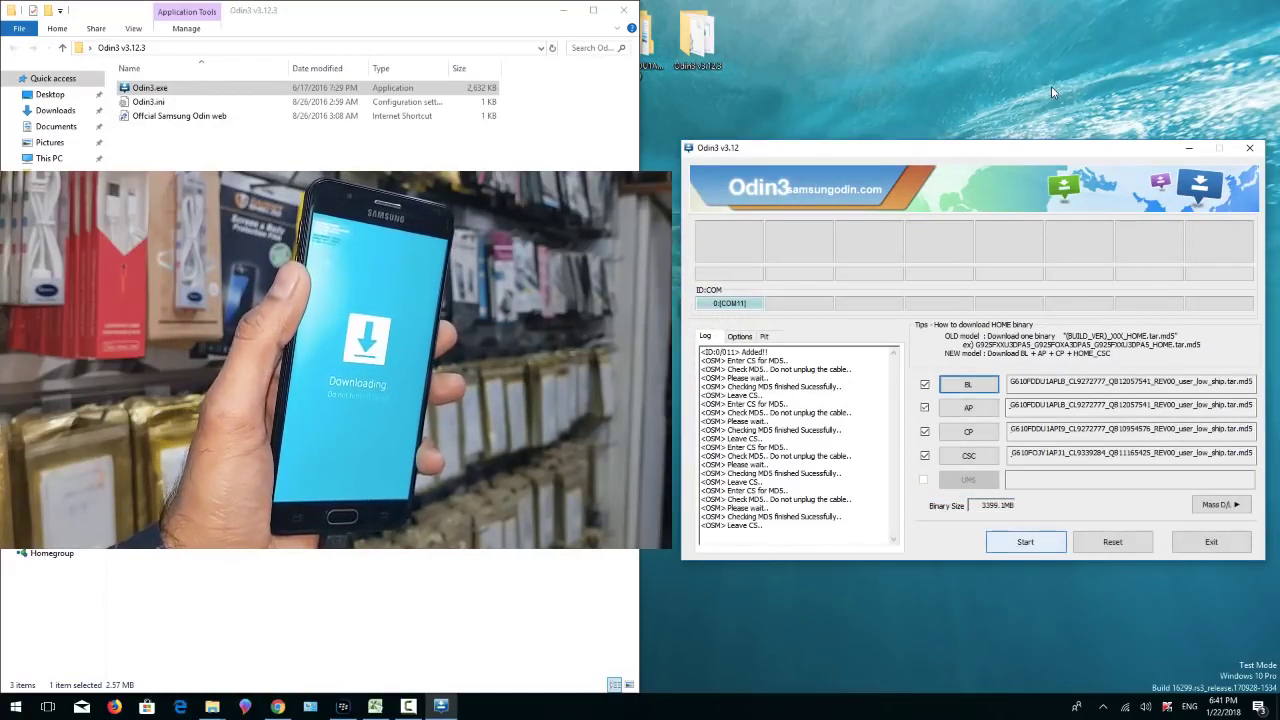
key(Return)
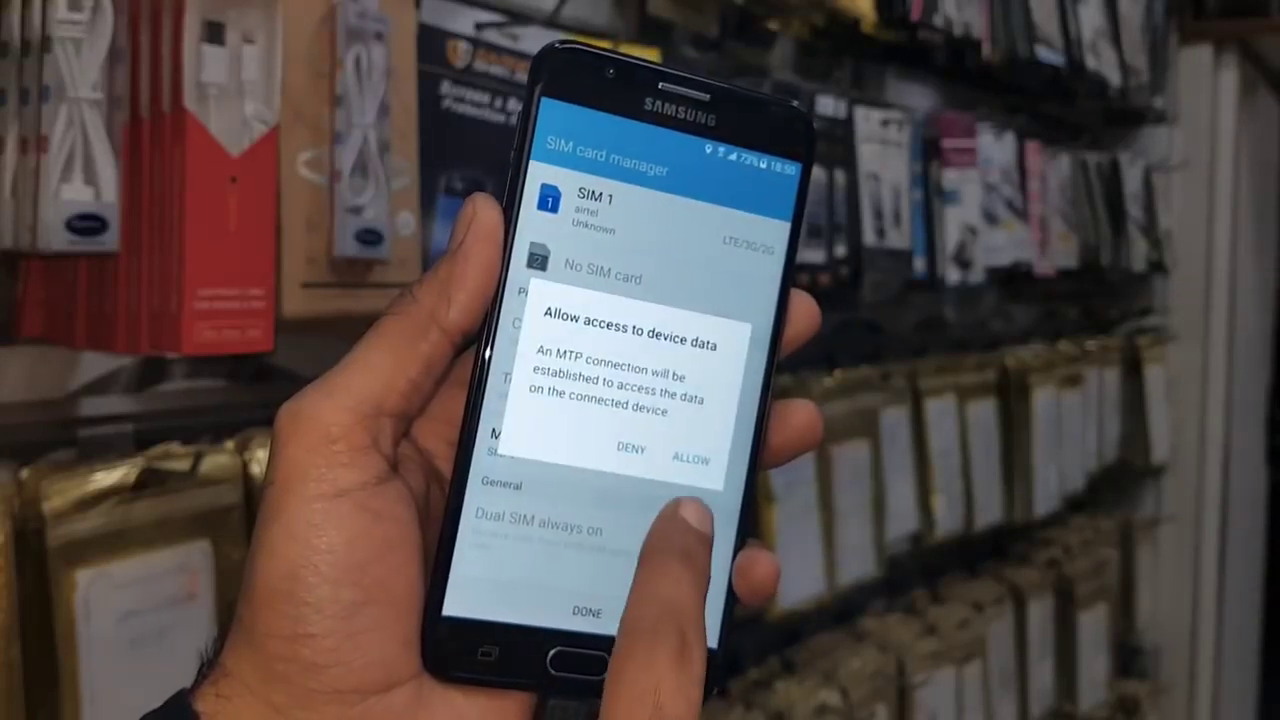
click(698, 456)
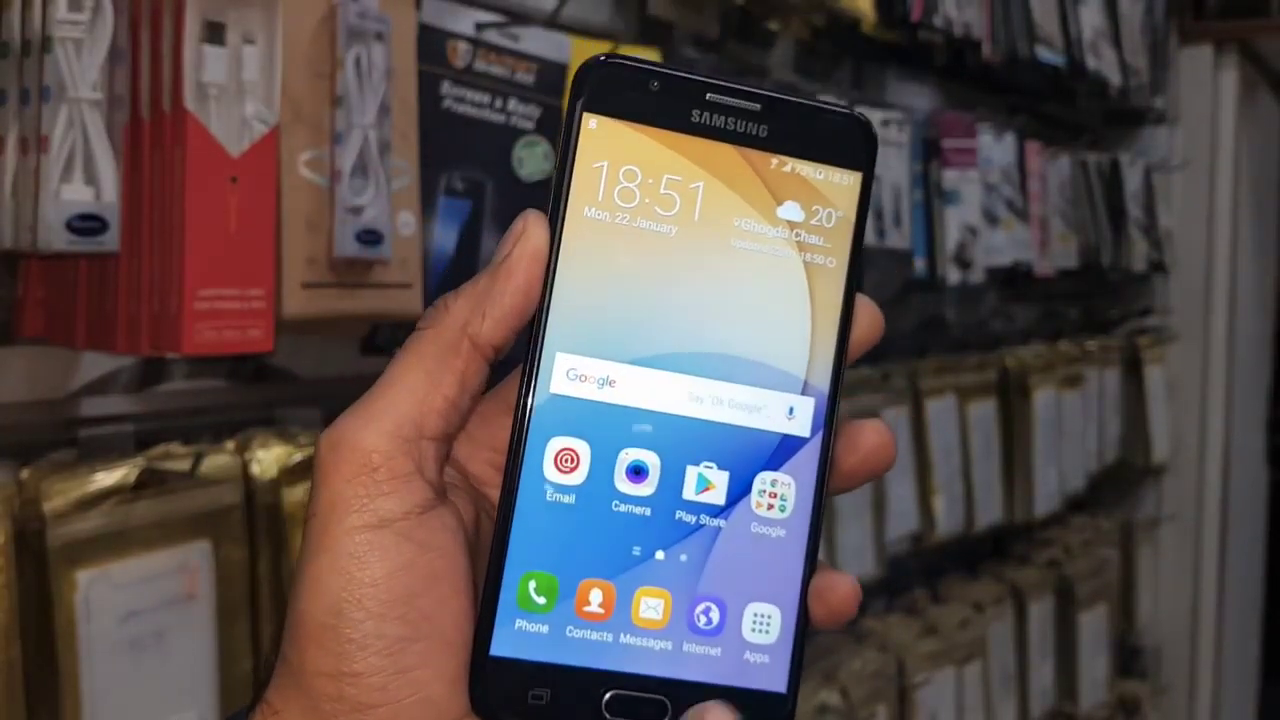
click(784, 597)
click(584, 322)
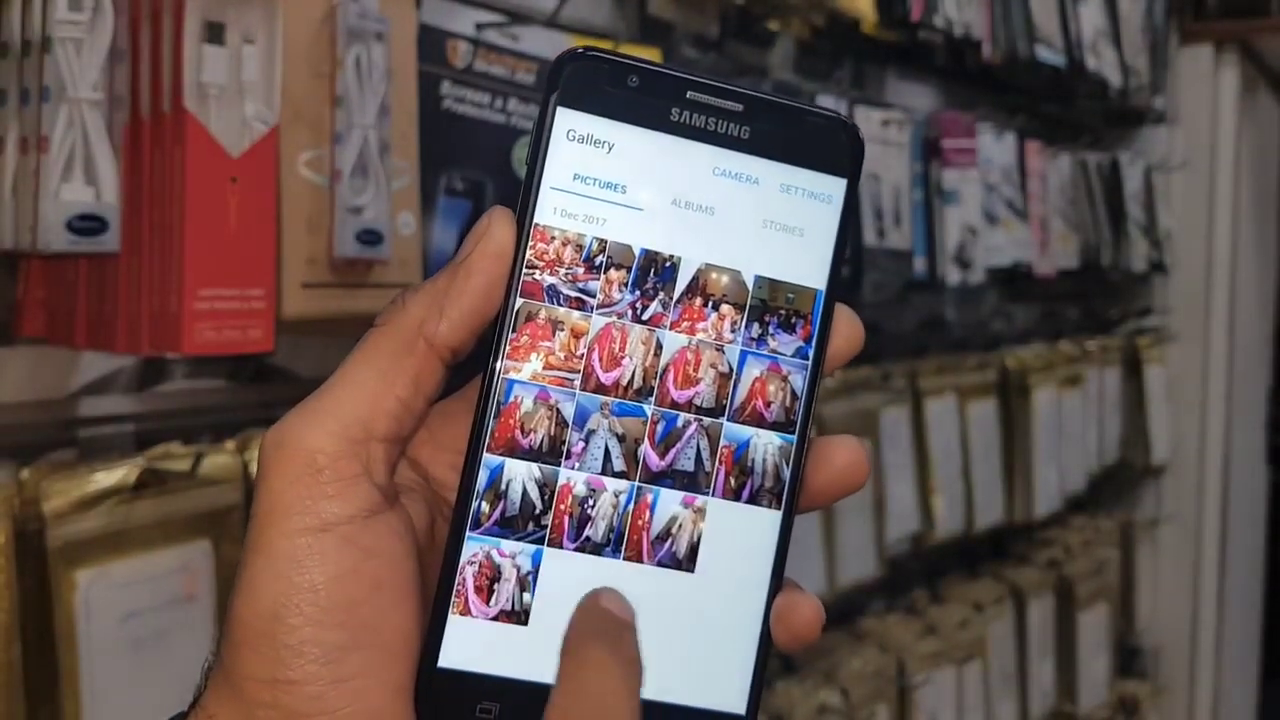
scroll(670, 450, down, 10)
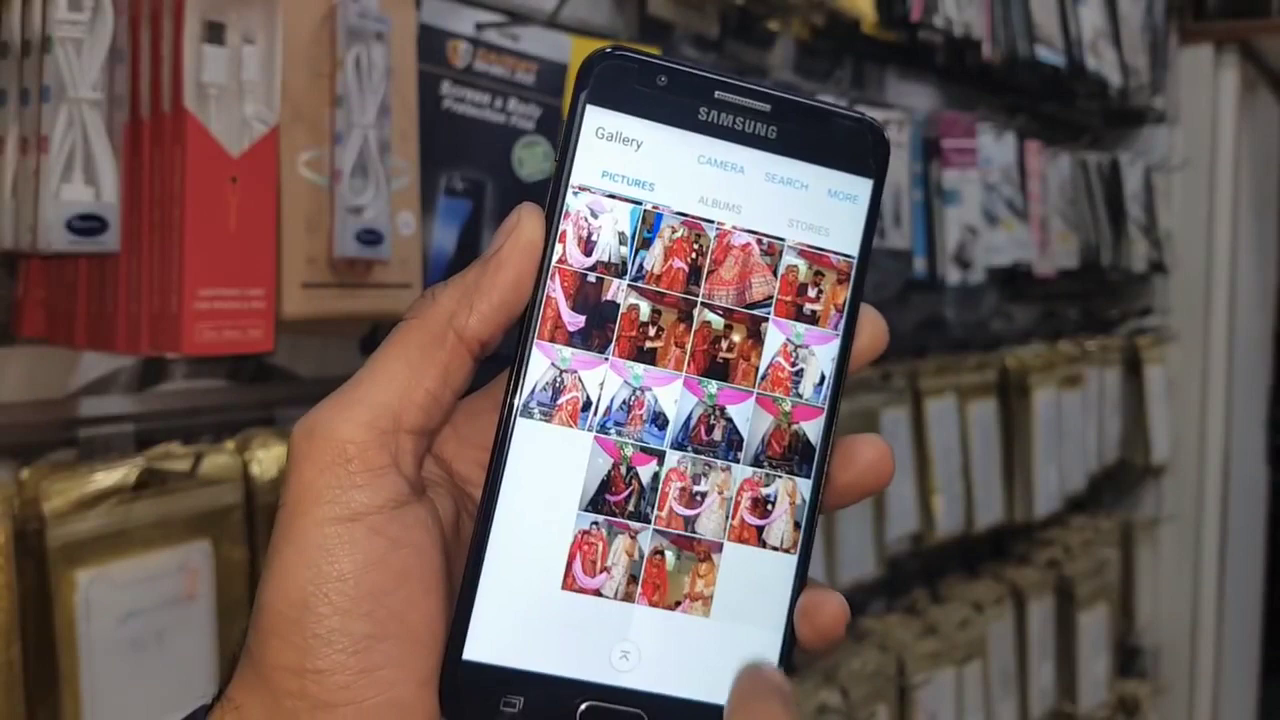
click(715, 700)
click(715, 700)
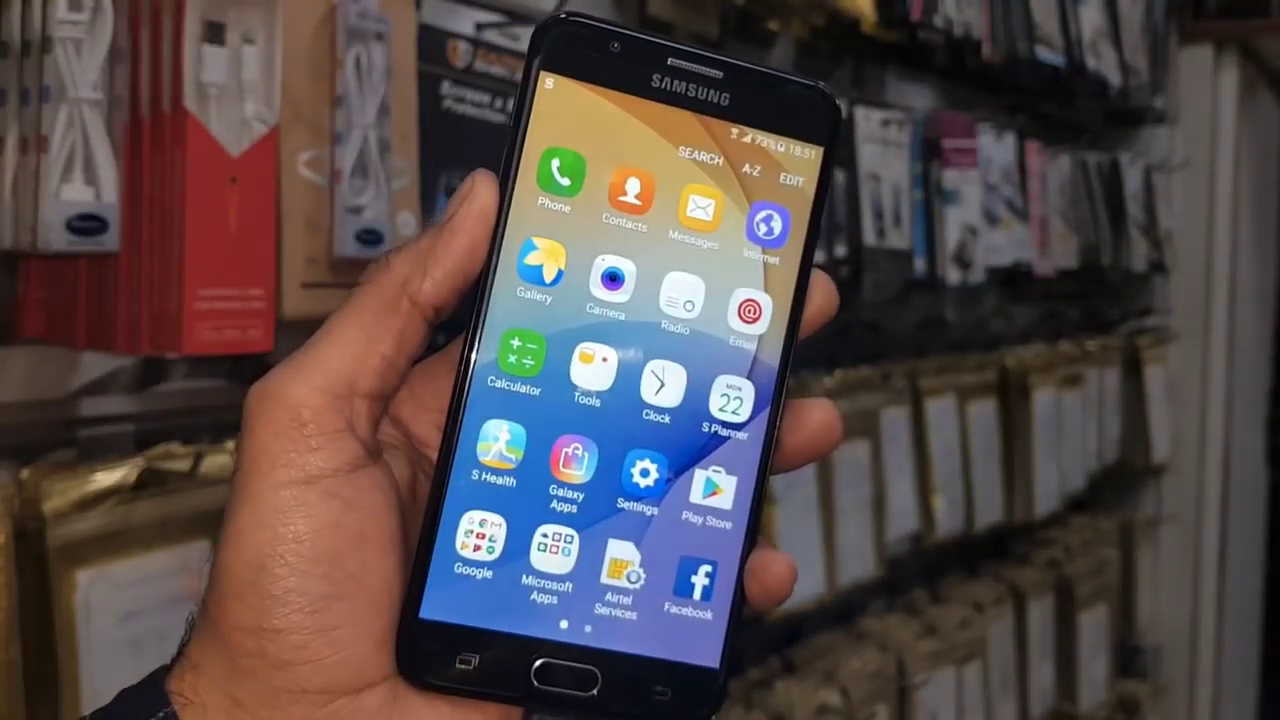
click(645, 478)
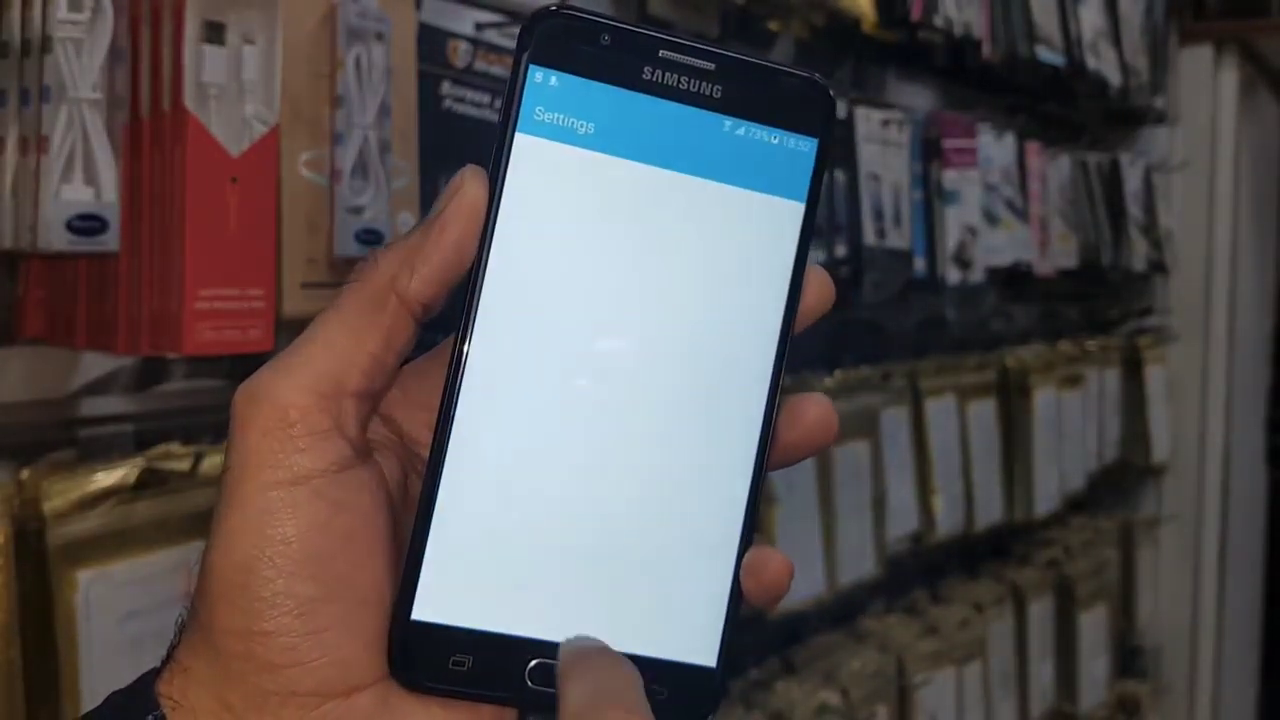
scroll(620, 400, down, 10)
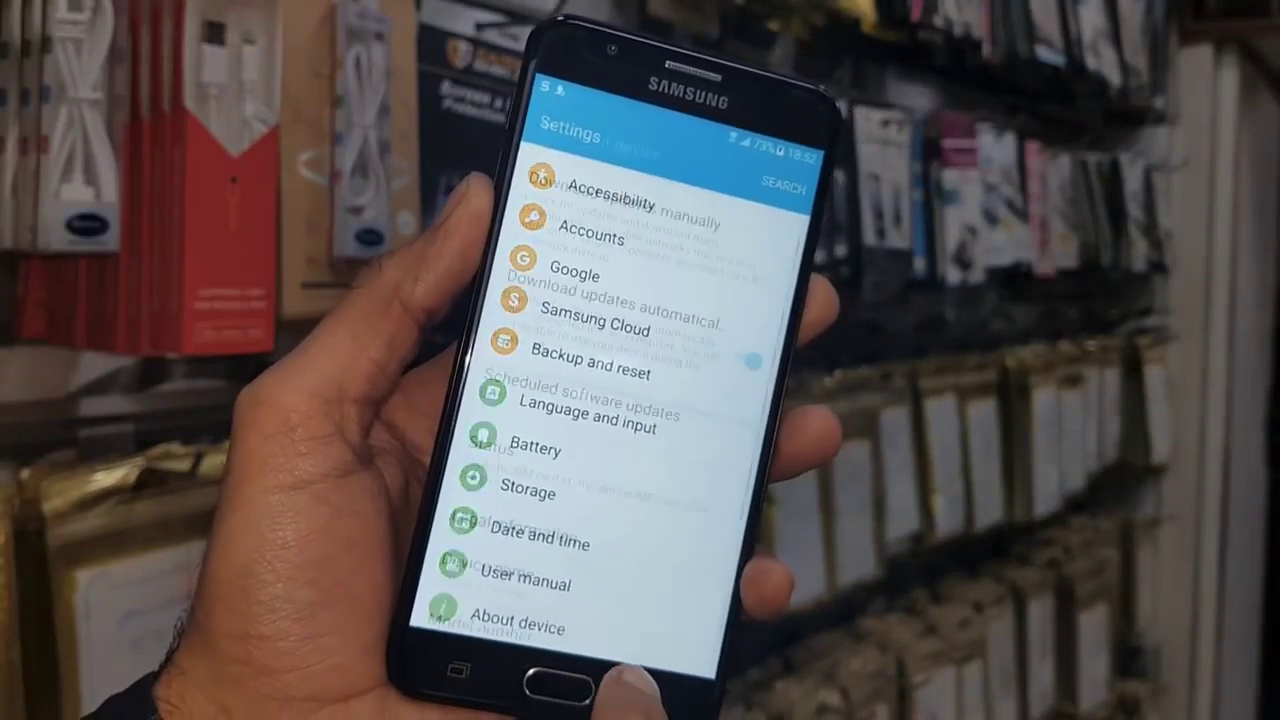
scroll(640, 465, down, 3)
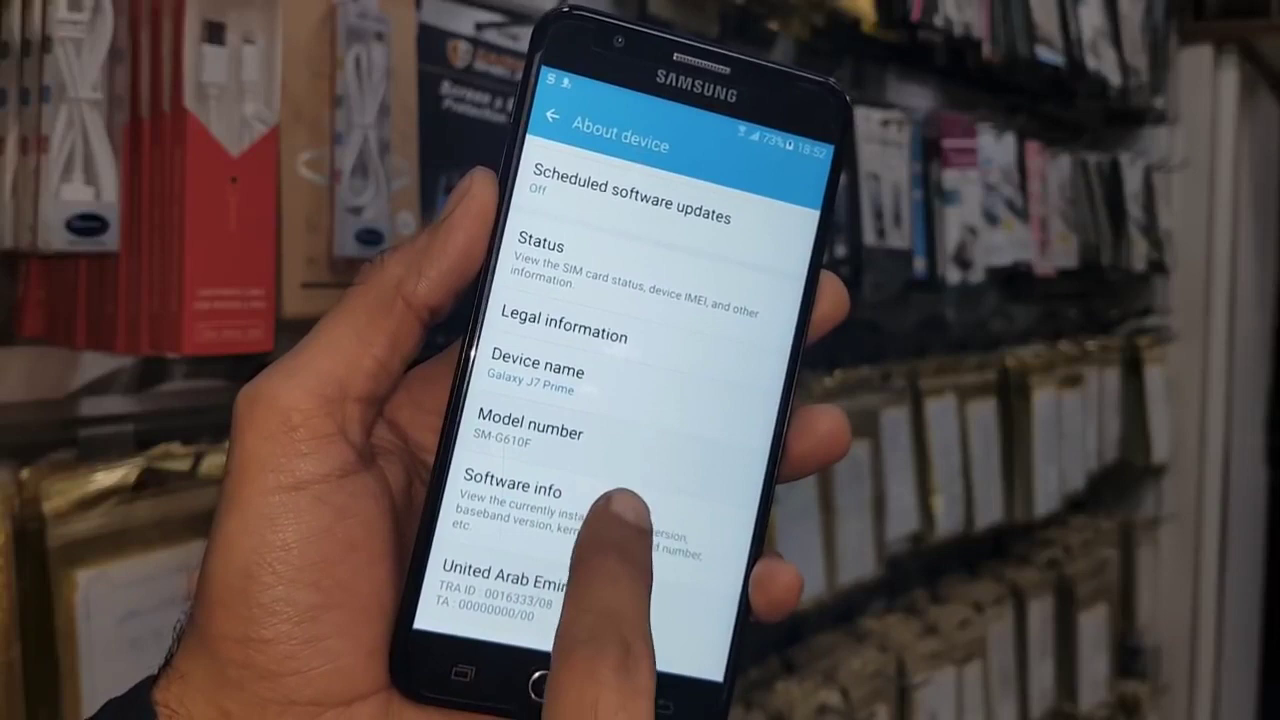
click(560, 510)
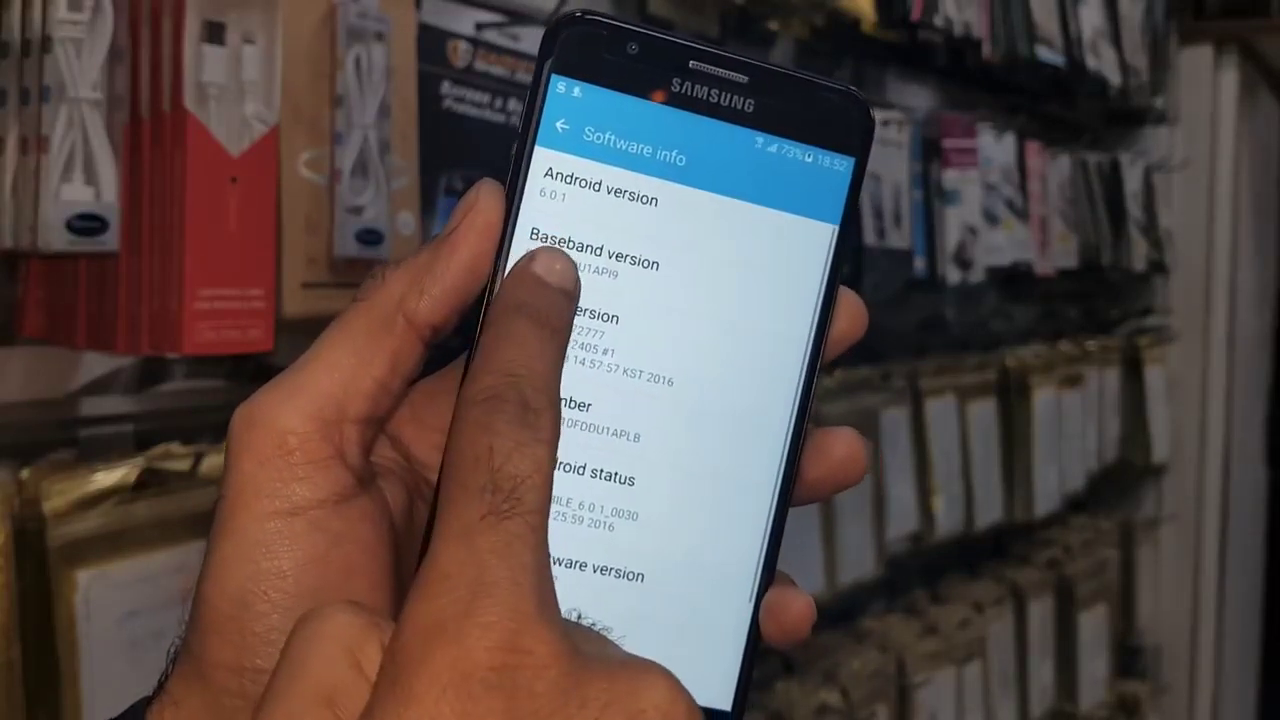